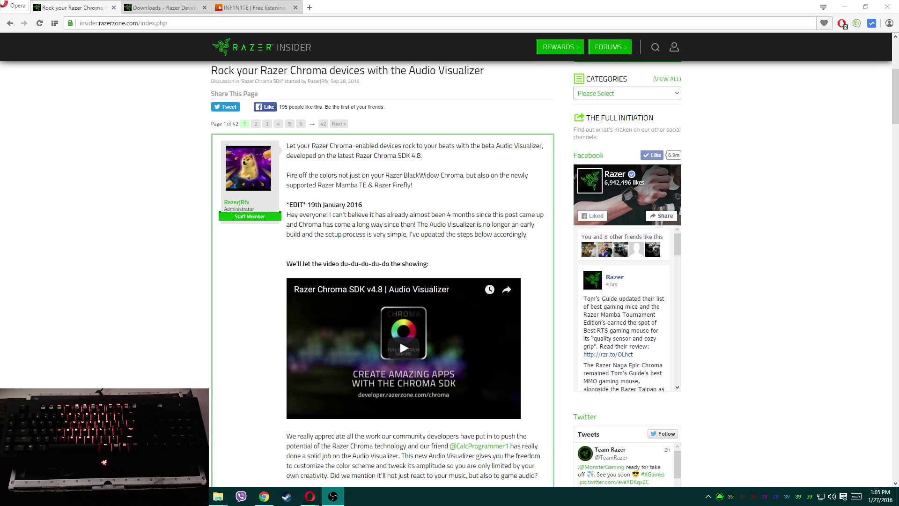
Read through the Razer Insider post on the Audio Visualizer to its setup instructions.
click(267, 290)
click(301, 24)
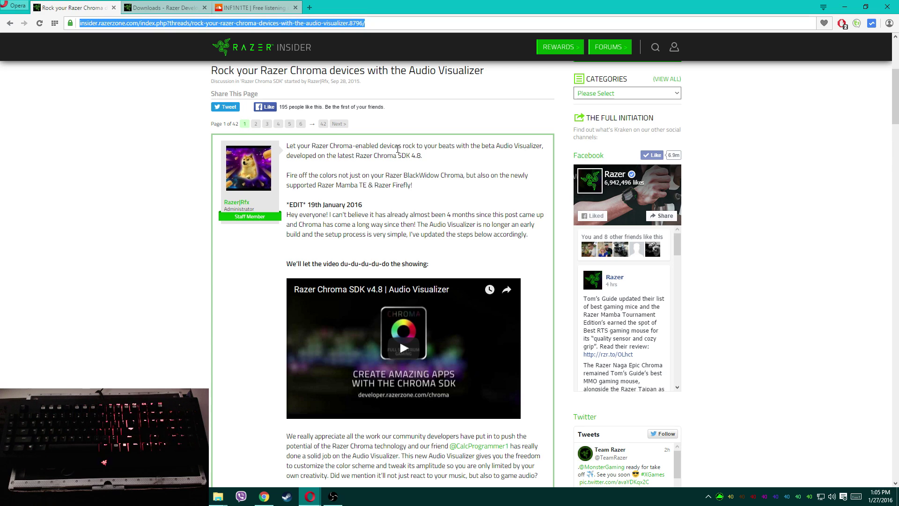
scroll(234, 267, down, 1)
scroll(234, 269, down, 5)
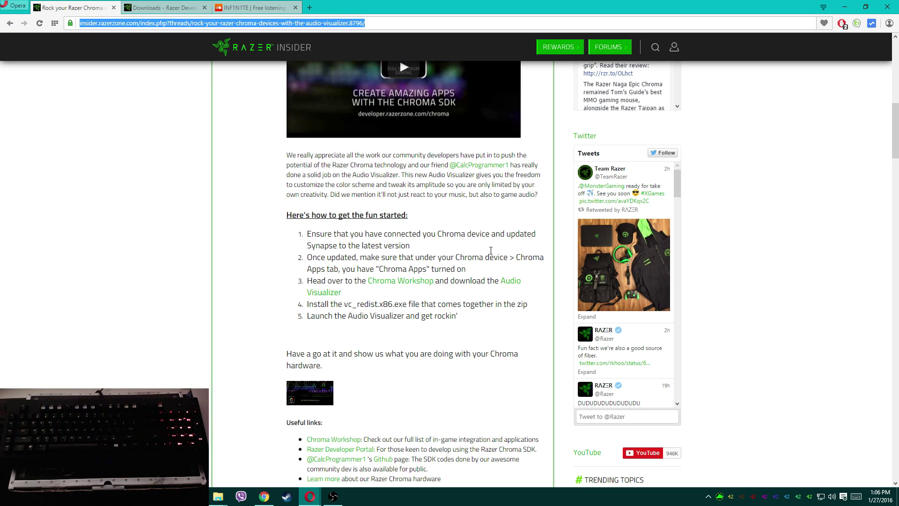
Open Razer Synapse to check that Chroma Apps is turned on for the keyboard, and close it.
click(720, 495)
click(419, 124)
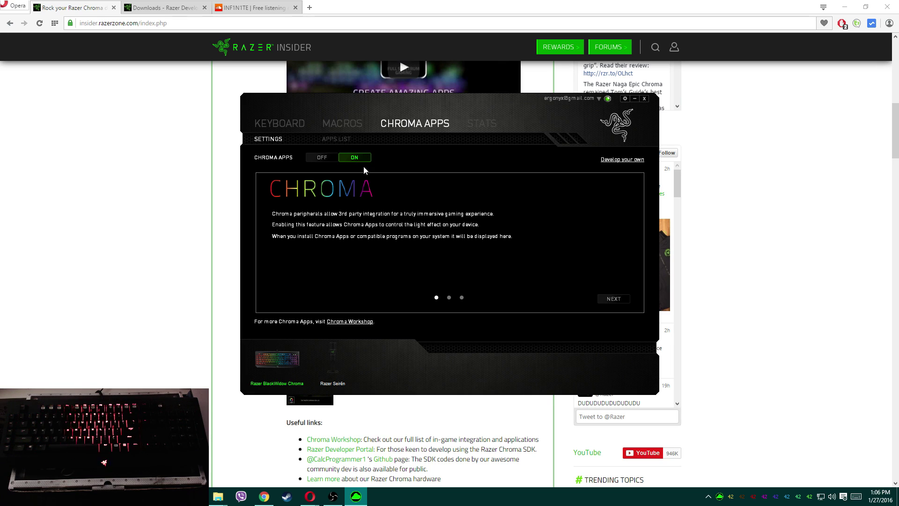
click(643, 99)
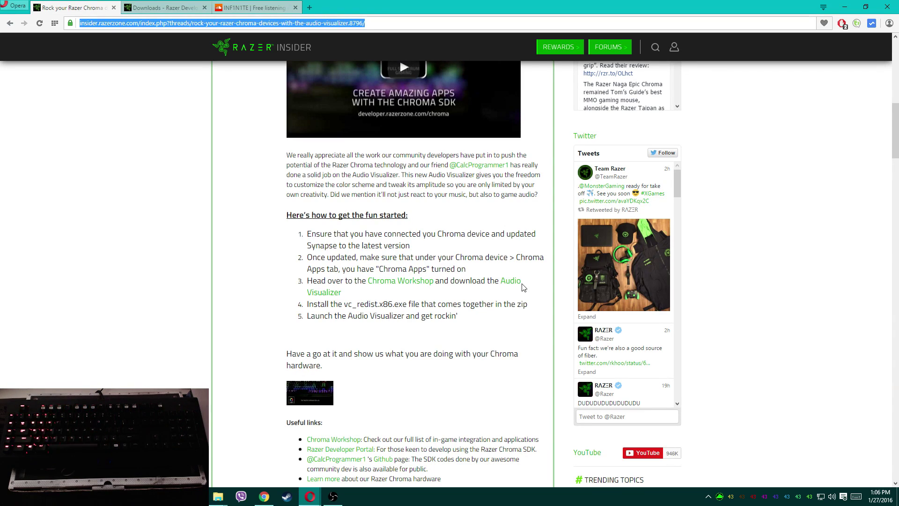
Open the Audio_Visualizer_1.11.zip archive from the desktop and inspect the KeyboardVisualizerVC 1.11.exe and vc_redist.x86.exe files inside, dismissing the licence reminder.
click(843, 8)
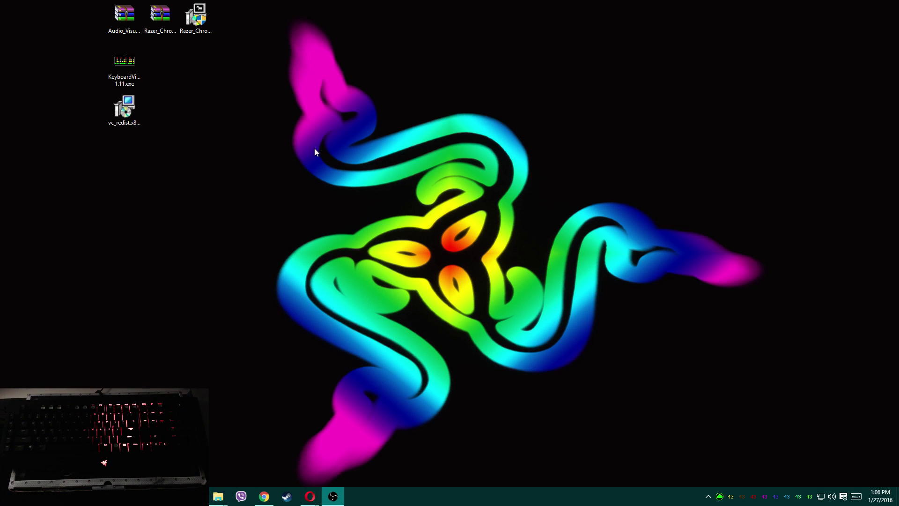
double_click(124, 16)
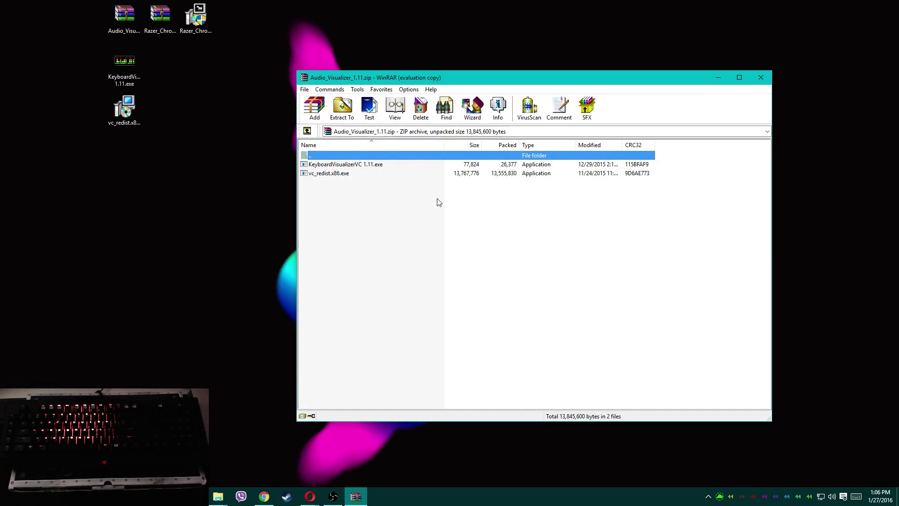
double_click(374, 164)
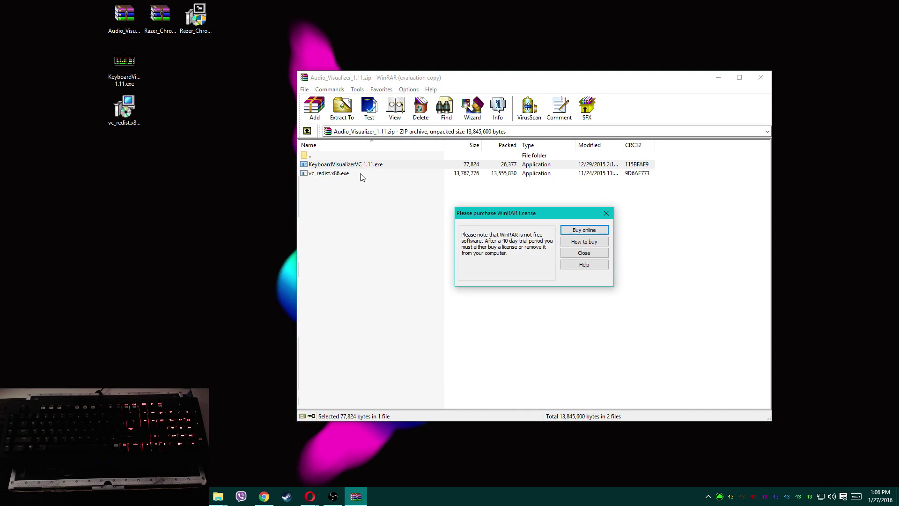
click(585, 253)
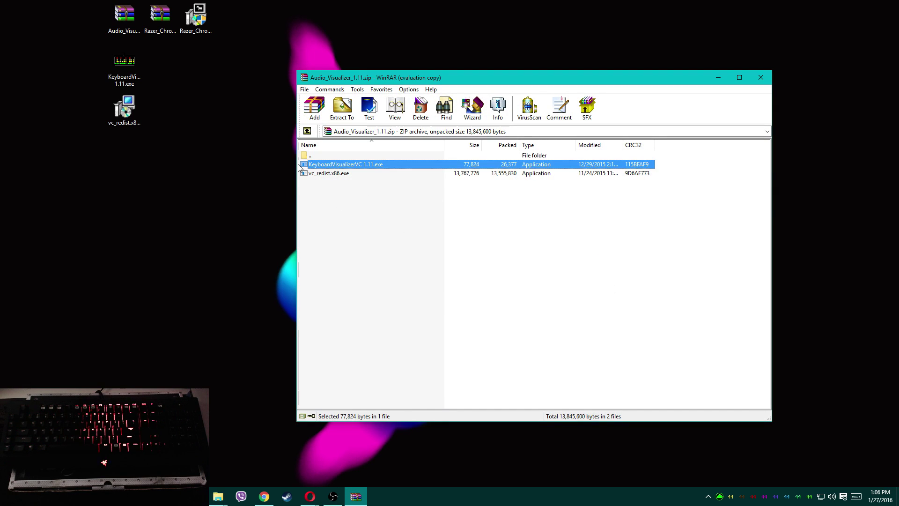
click(314, 174)
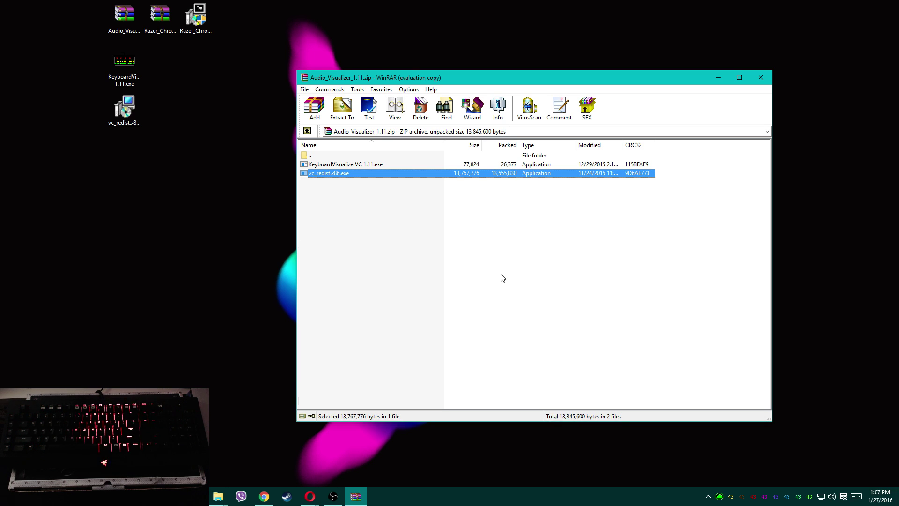
Start the vc_redist.x86.exe installer from the desktop, close the archive window, and cancel the Visual C++ 2015 setup.
double_click(124, 108)
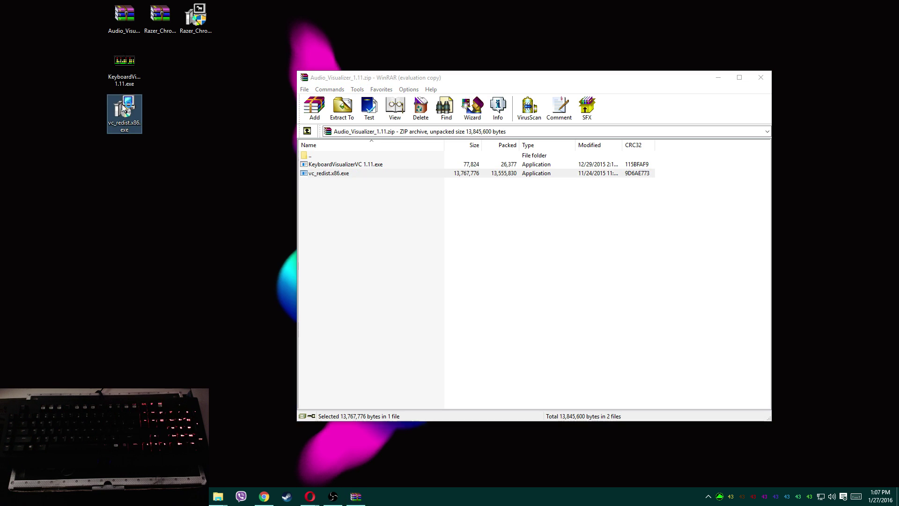
click(760, 78)
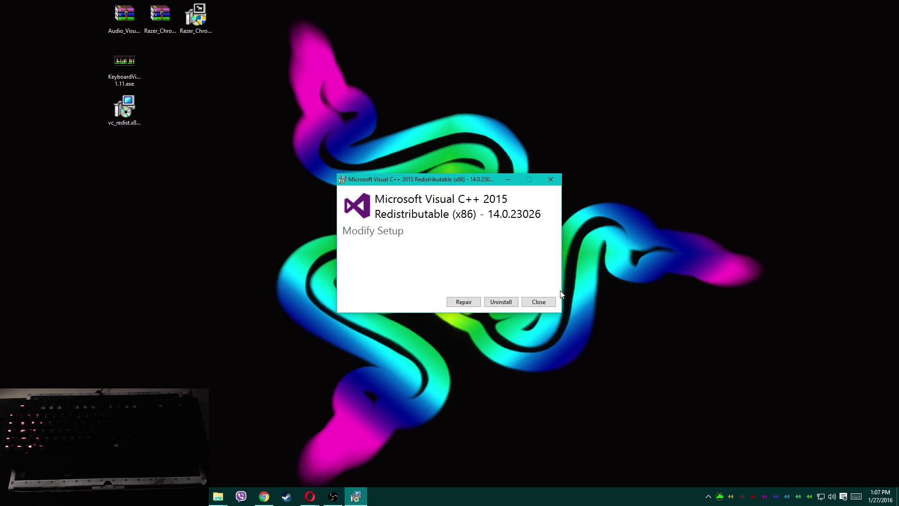
click(543, 303)
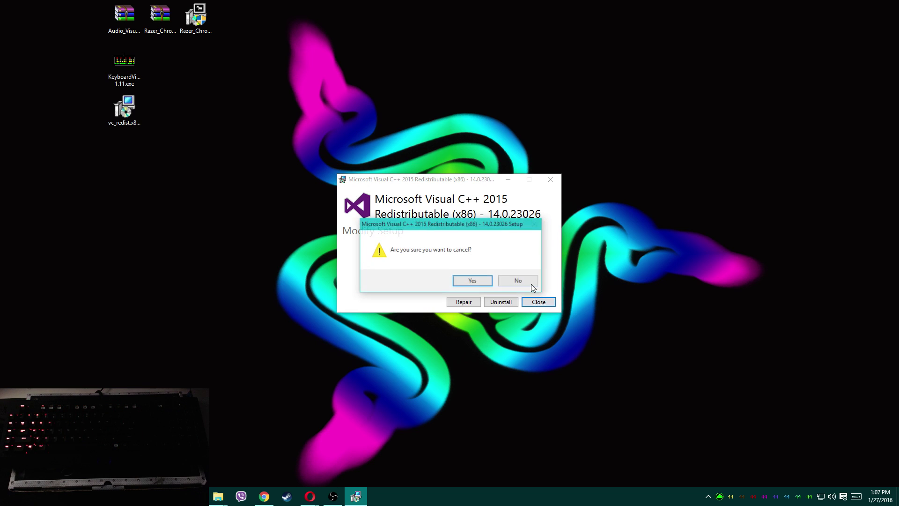
click(473, 280)
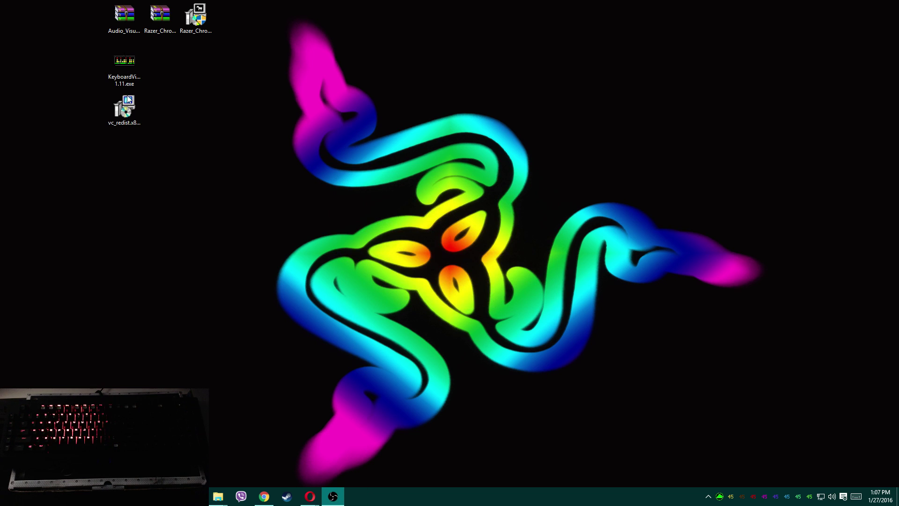
Shut down Razer Synapse completely and launch KeyboardVisualizerVC 1.11.exe from the desktop.
click(120, 71)
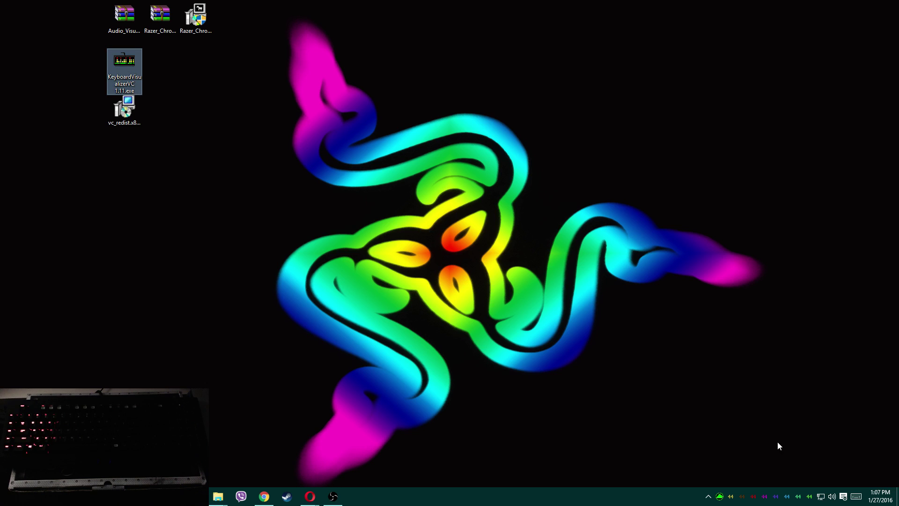
right_click(722, 495)
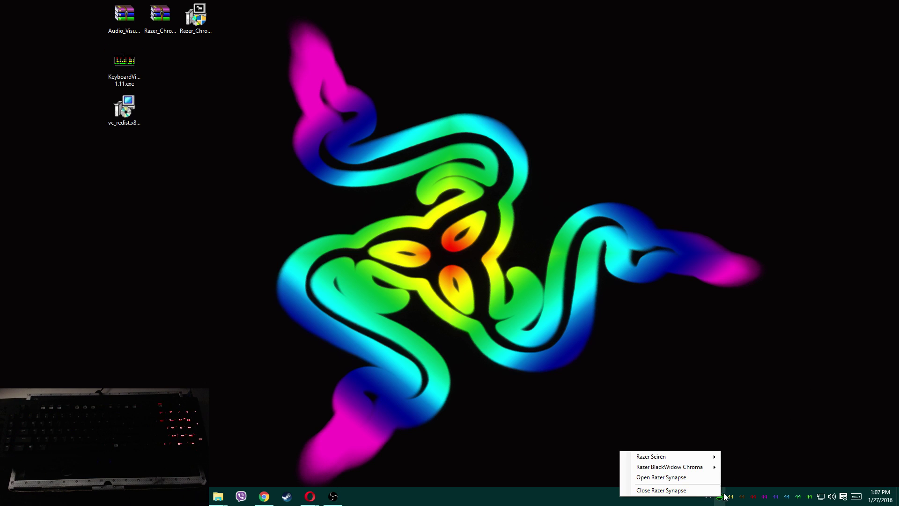
click(683, 490)
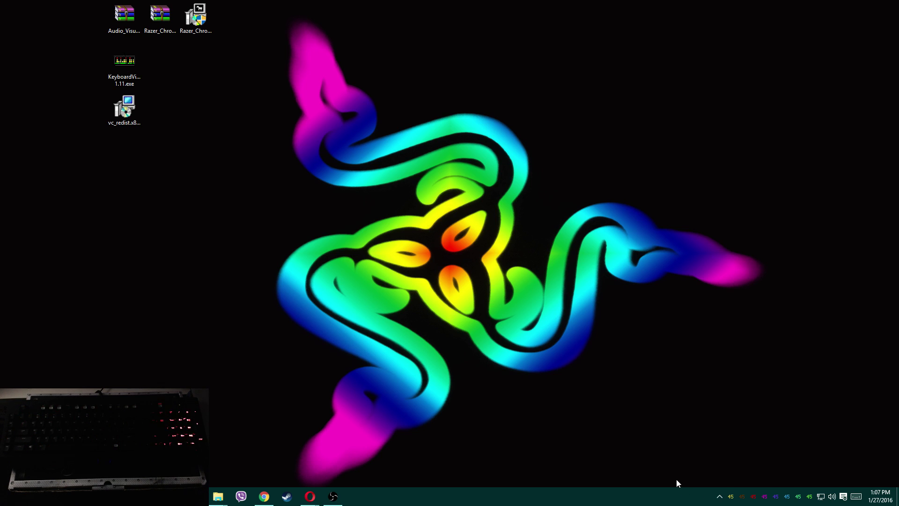
double_click(123, 67)
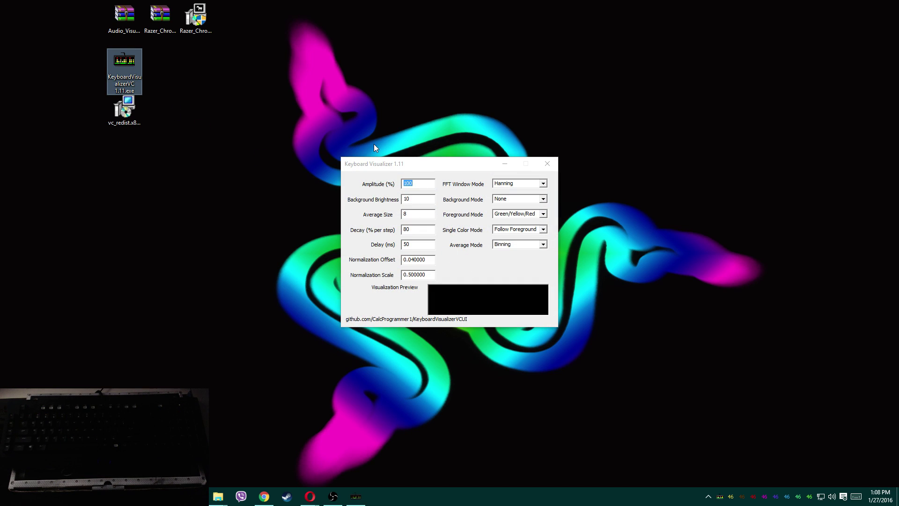
click(462, 166)
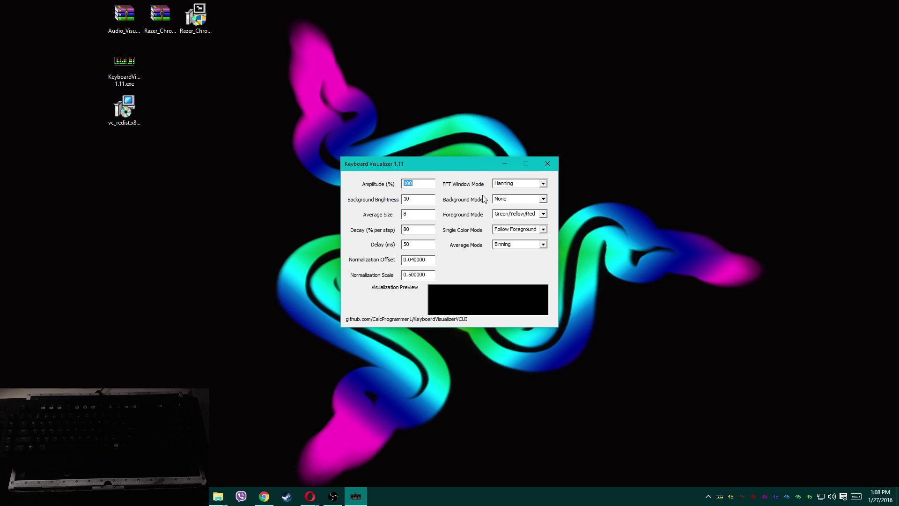
Switch to Opera and play "INF1N1TE-Hit Em Hard (Drop the Bassline Release)" from the artist's SoundCloud page.
mouse_move(310, 496)
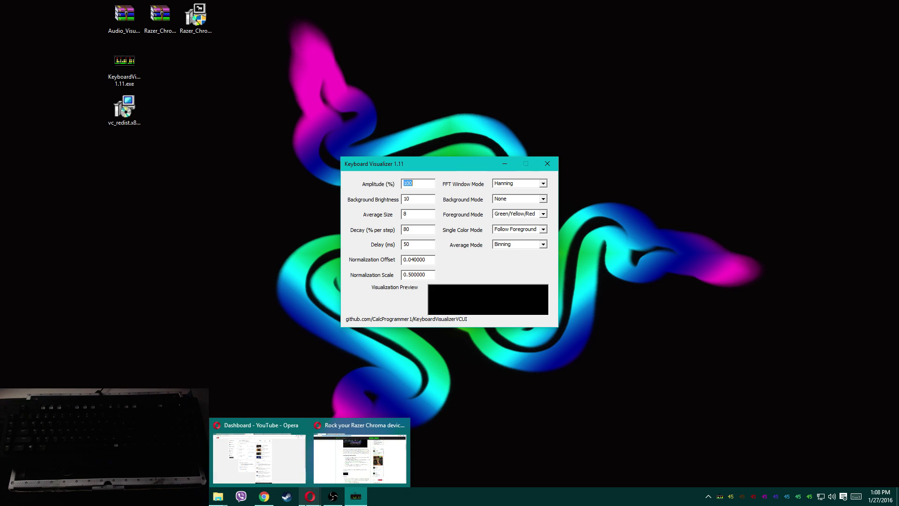
click(361, 450)
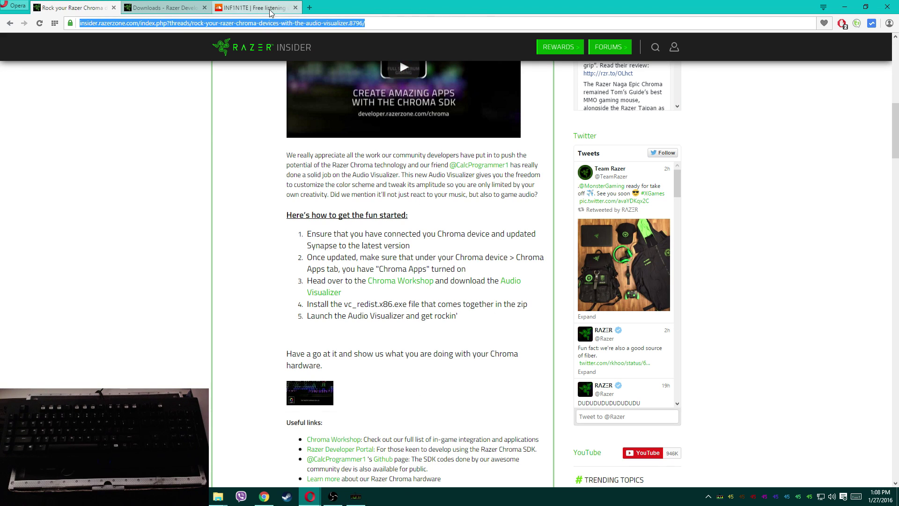
click(253, 8)
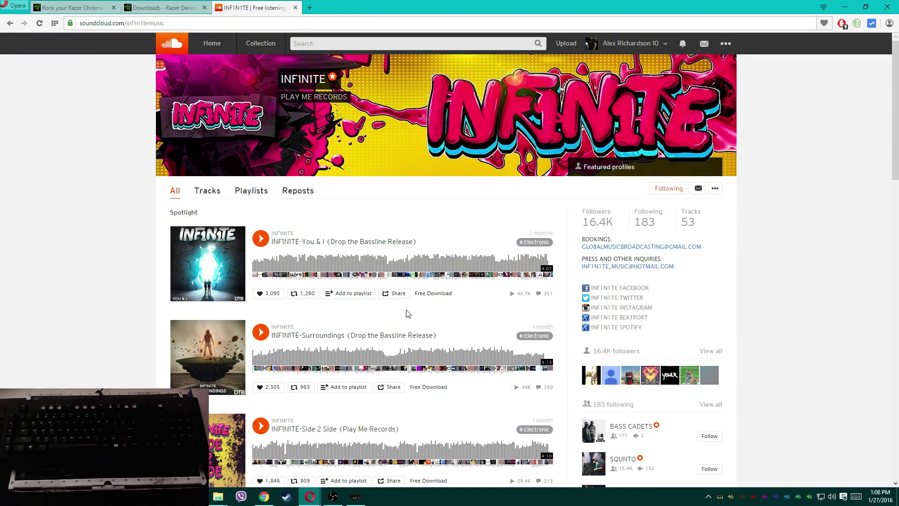
scroll(429, 318, down, 10)
scroll(432, 327, down, 6)
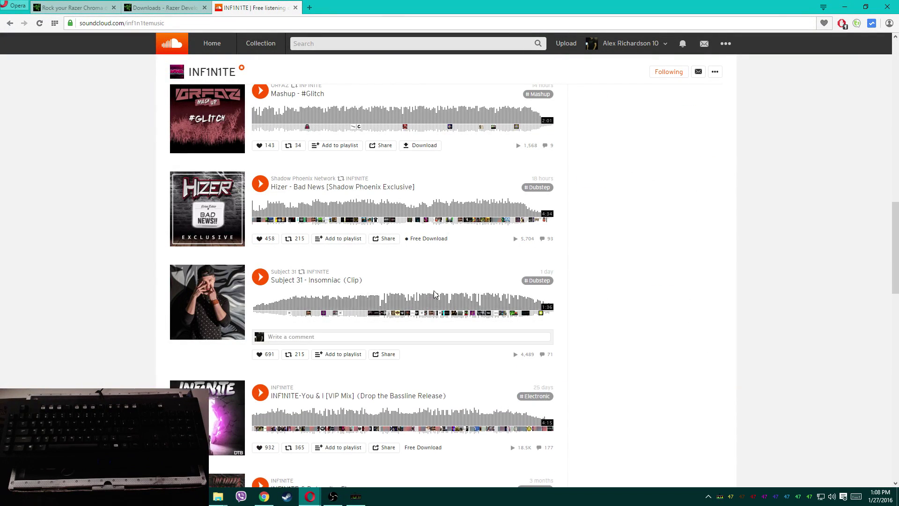
scroll(436, 300, up, 15)
scroll(447, 298, up, 1)
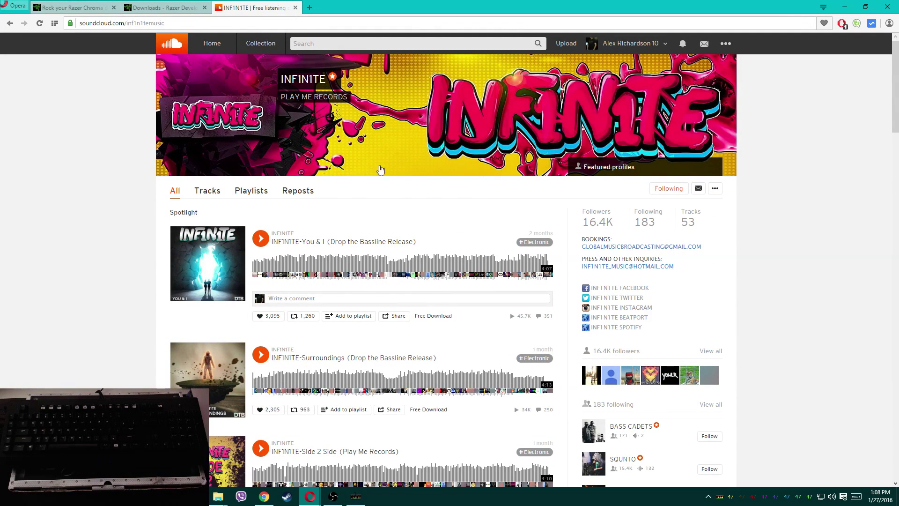
scroll(400, 291, down, 12)
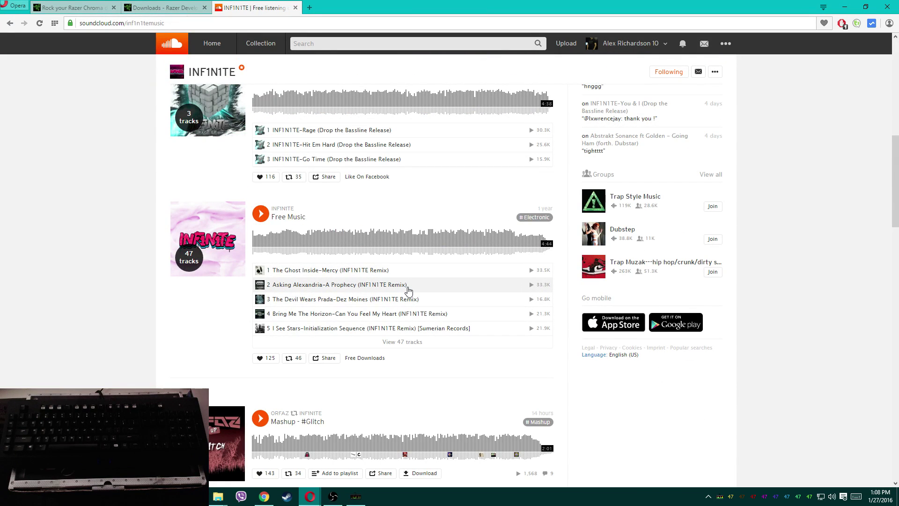
scroll(408, 294, down, 15)
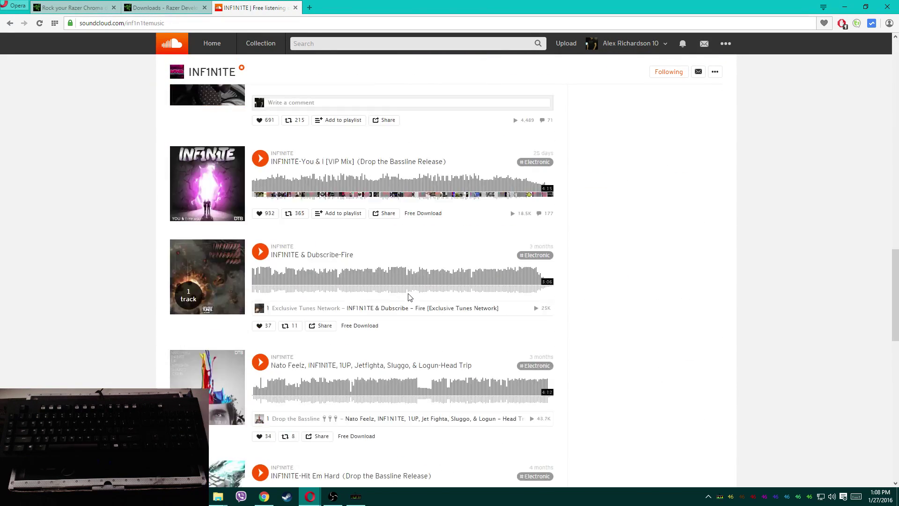
scroll(408, 295, down, 2)
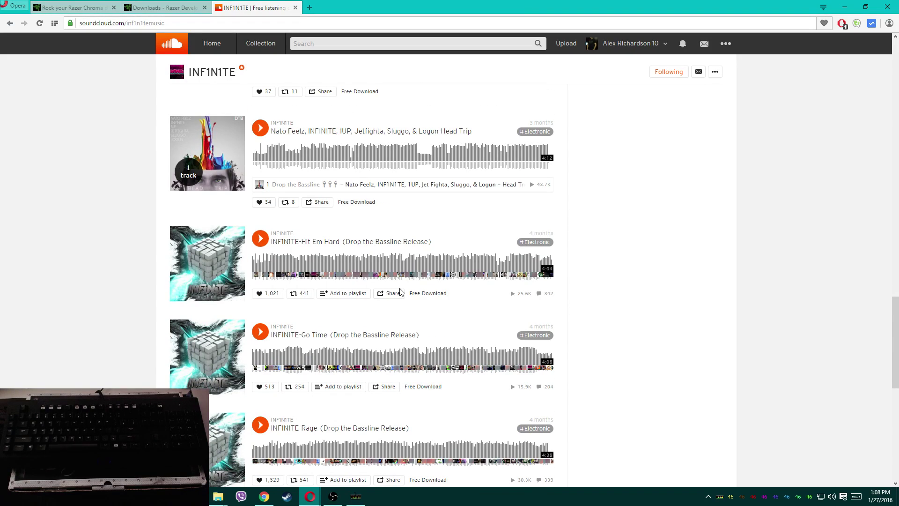
click(260, 239)
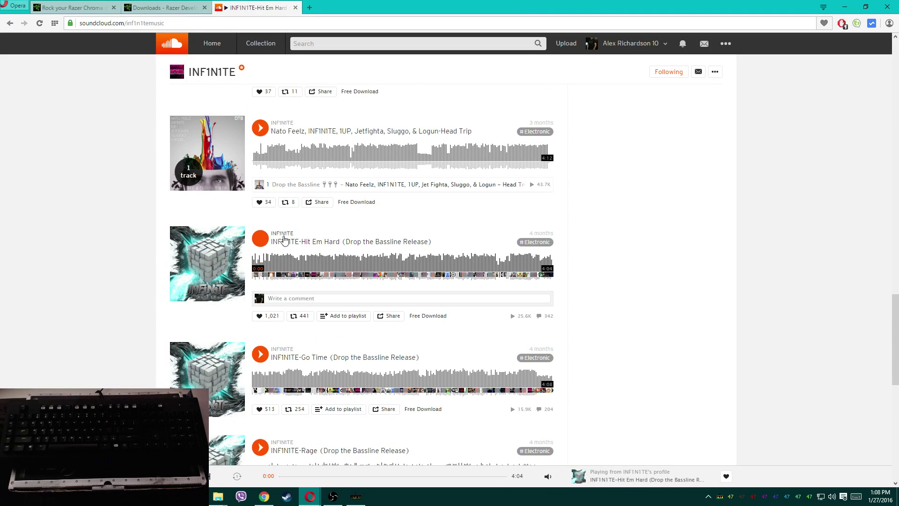
mouse_move(547, 475)
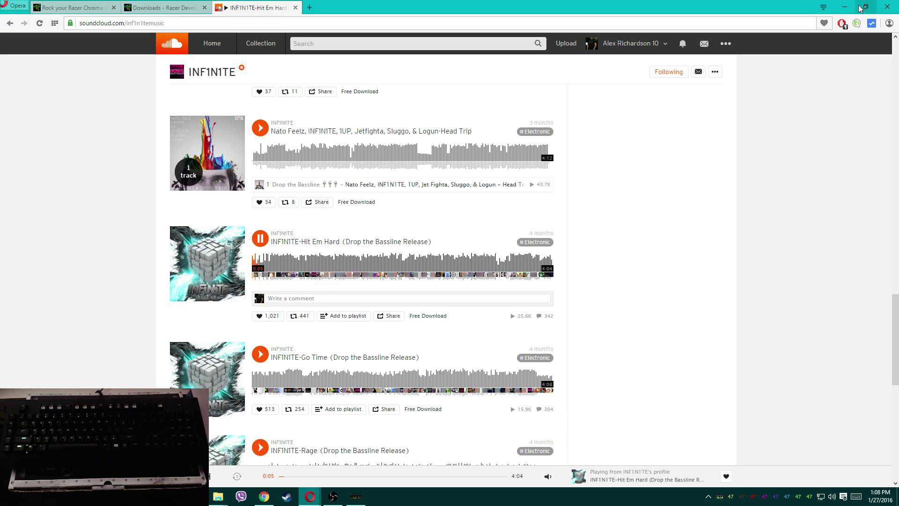
Minimize the browser, return to Keyboard Visualizer with the music playing, and set the amplitude to 250%.
click(77, 8)
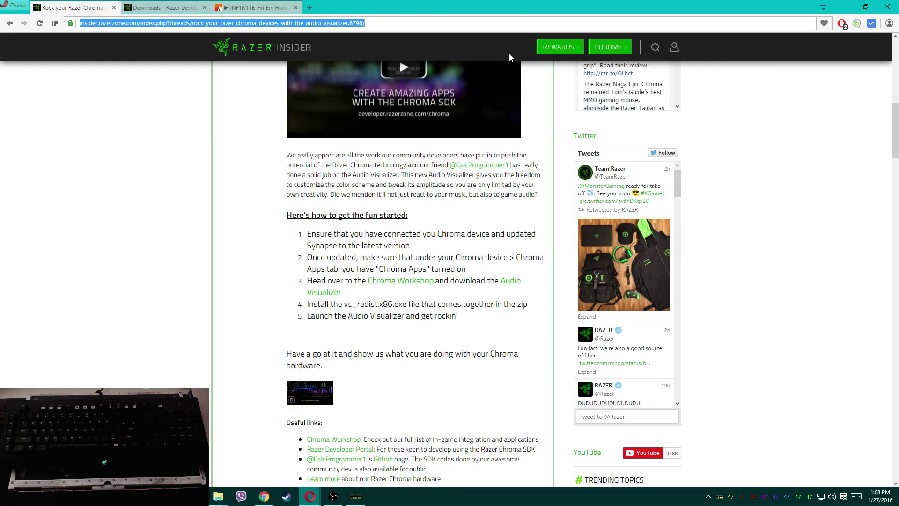
click(843, 8)
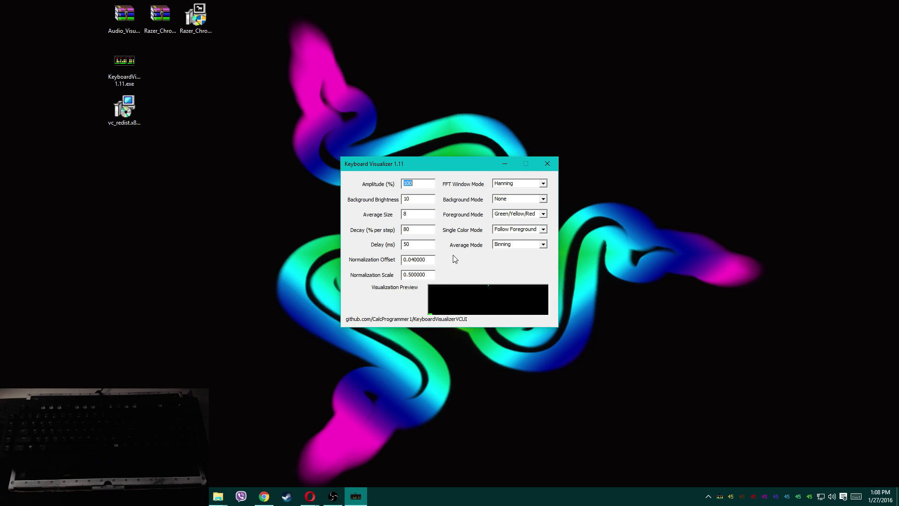
key(alt+Tab)
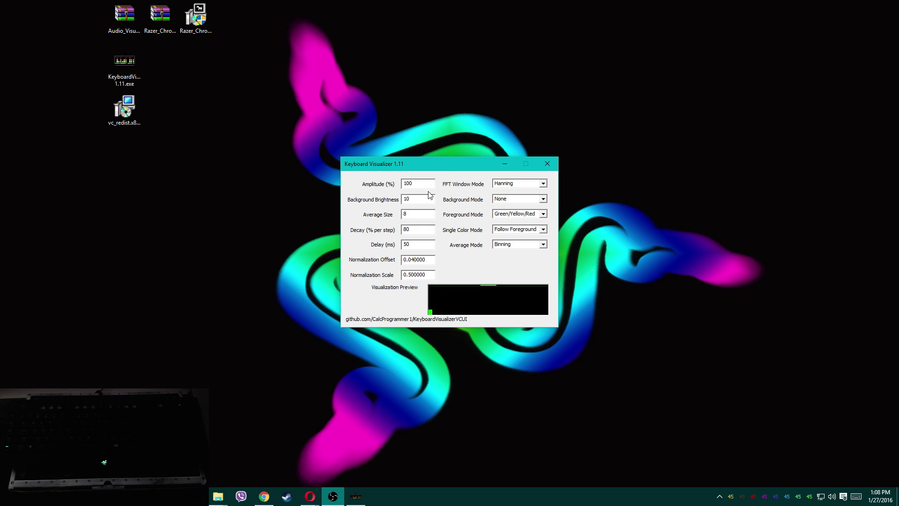
key(alt+Tab)
text(2)
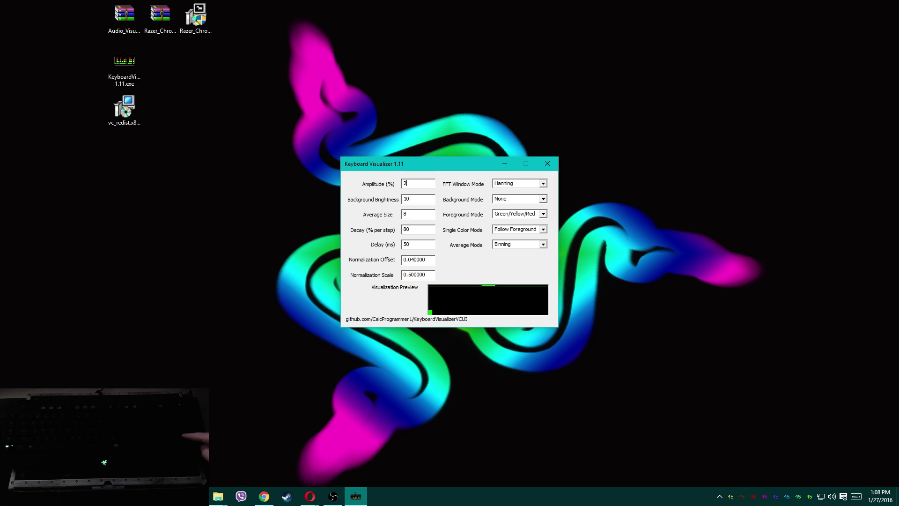
text(50)
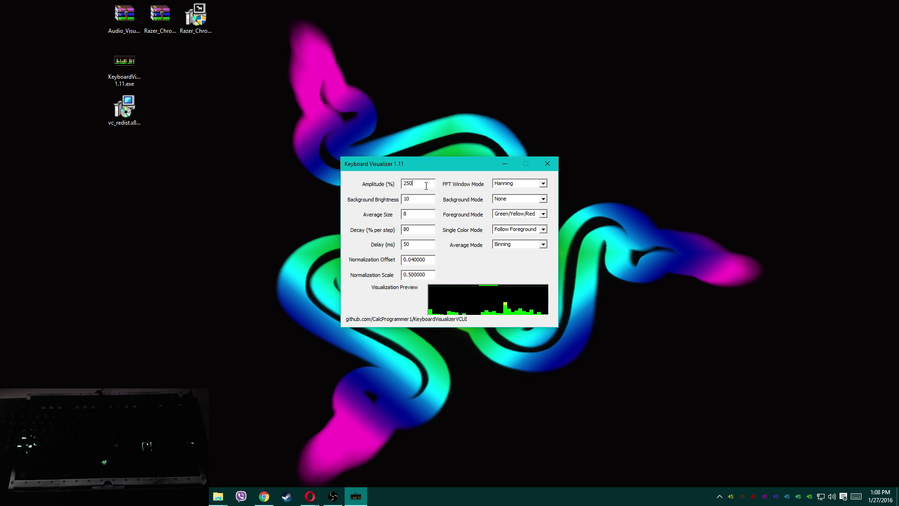
Set the visualizer's amplitude to 500%.
key(BackSpace)
key(BackSpace)
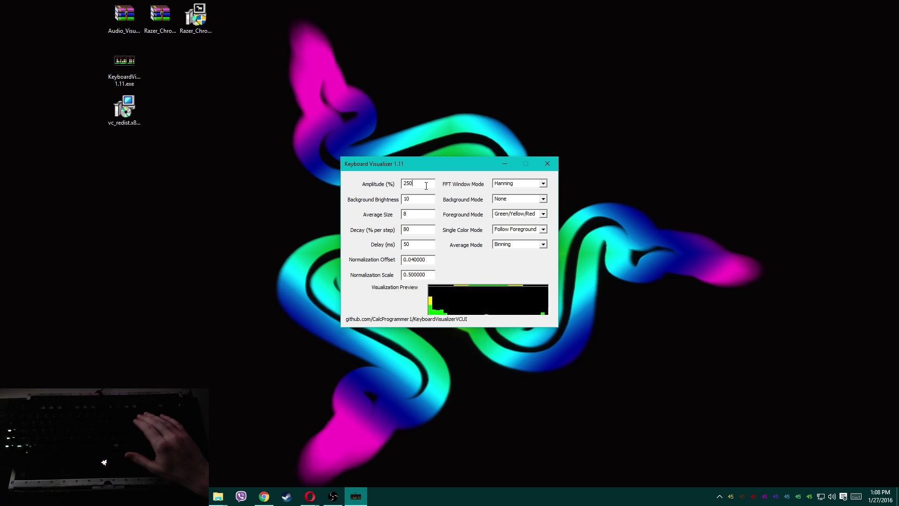
key(BackSpace)
text(500)
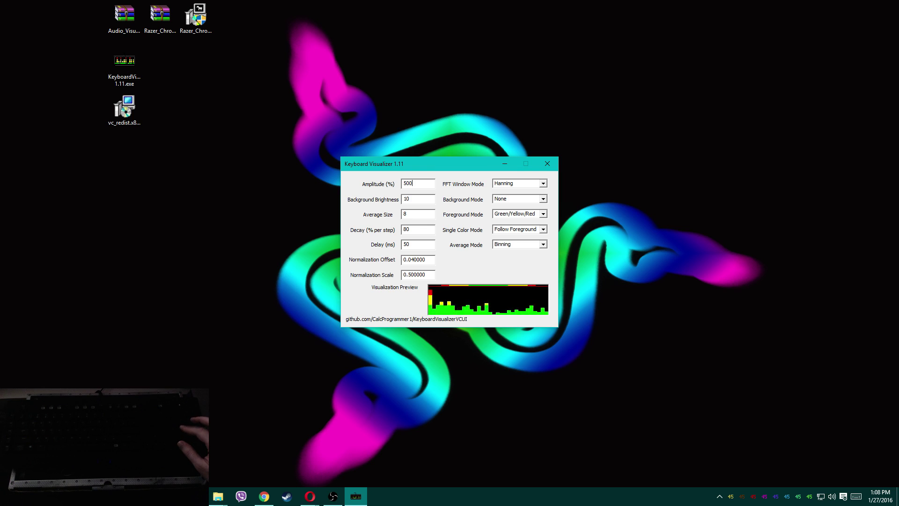
Try an amplitude of 5000% and return it to 500%.
text(0)
key(BackSpace)
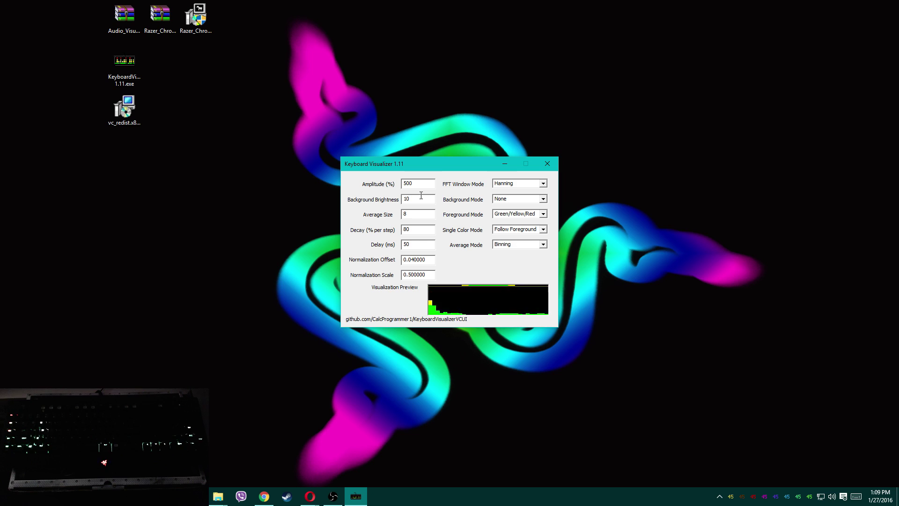
Set the background mode to Color Wheel and raise the background brightness to 100.
click(539, 199)
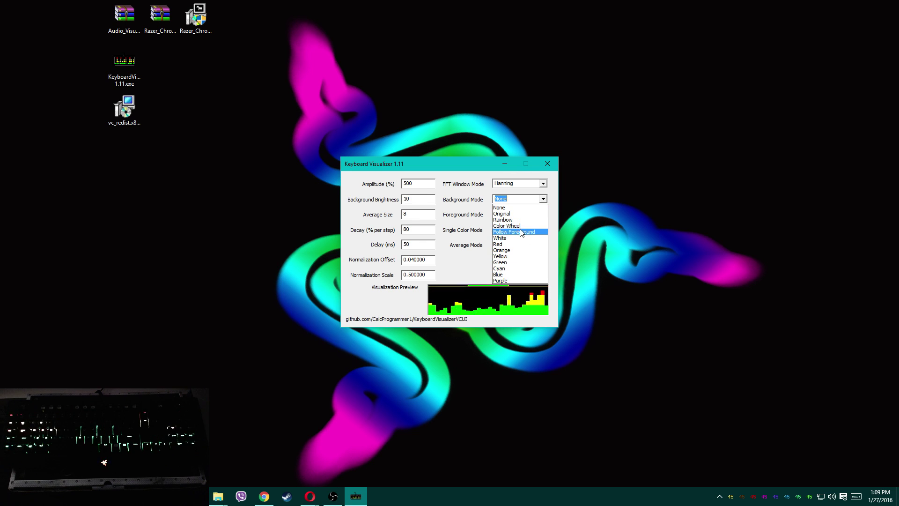
click(519, 225)
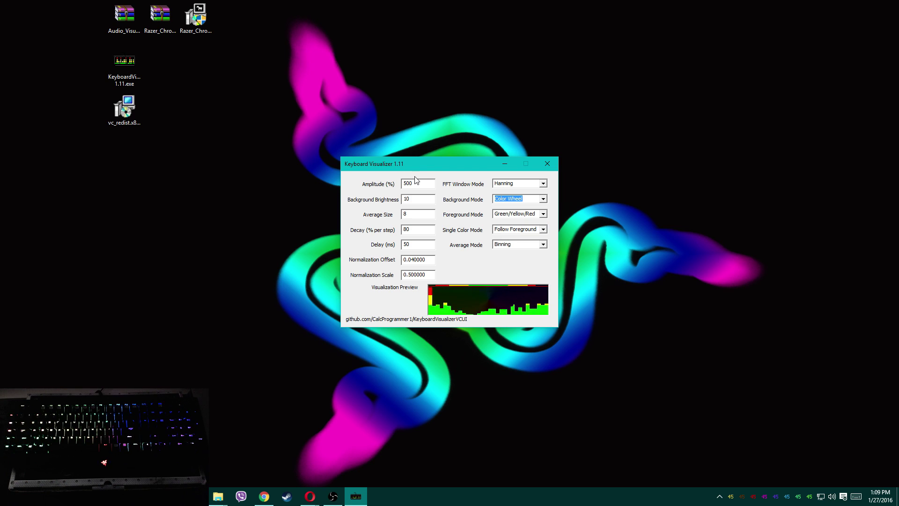
double_click(406, 199)
text(10)
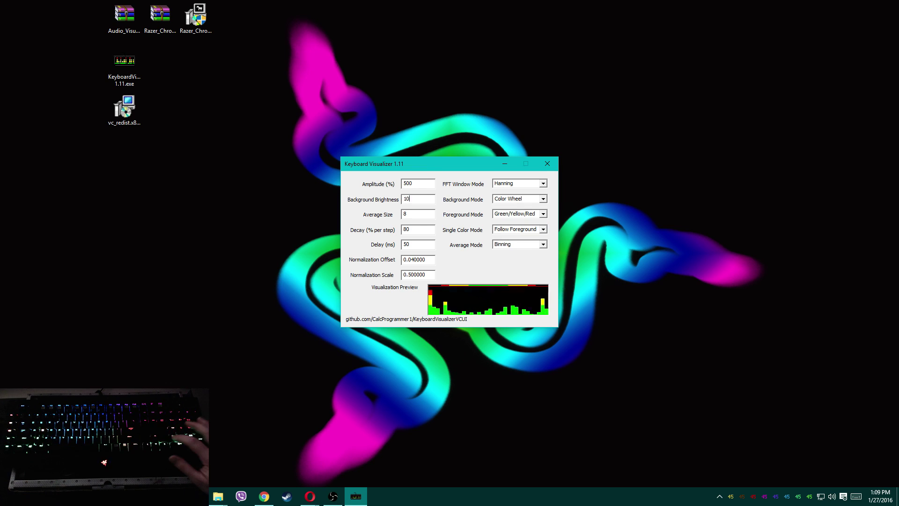
text(0)
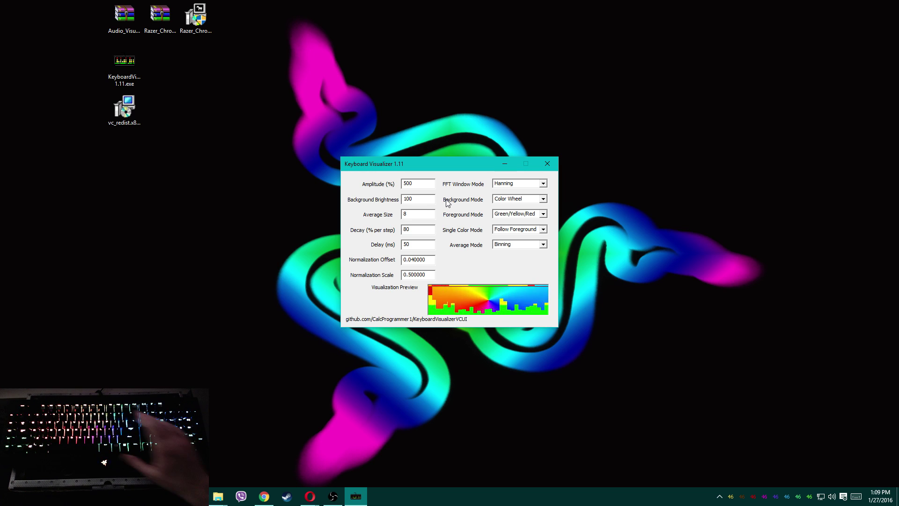
Set the background brightness to 5 and the background mode to None.
key(BackSpace)
key(BackSpace)
key(BackSpace)
text(5)
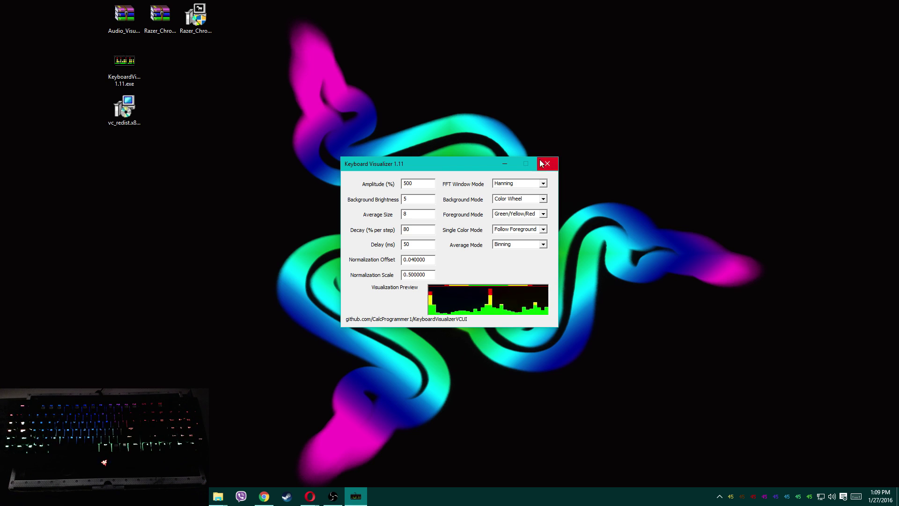
click(543, 199)
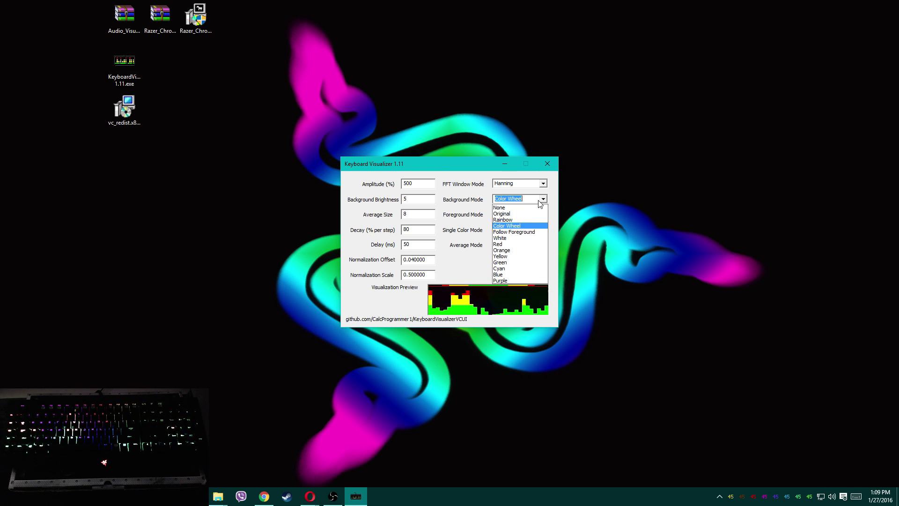
click(534, 207)
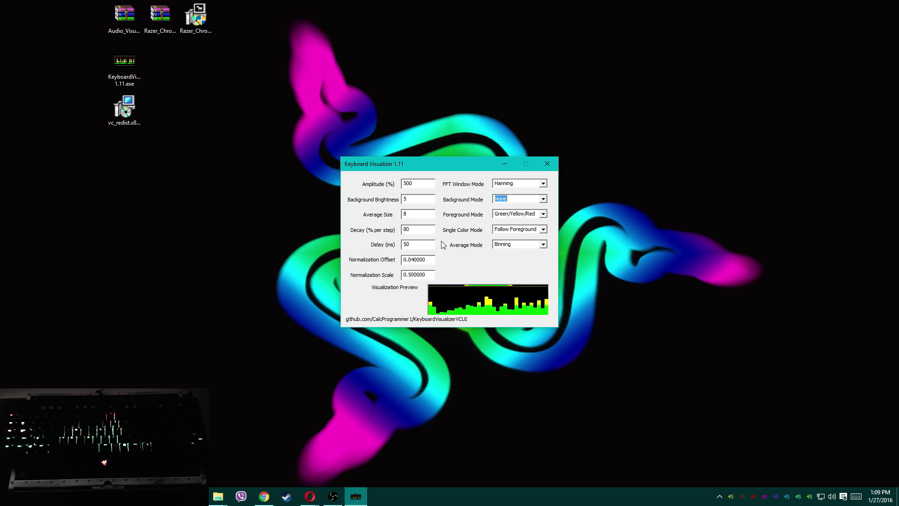
Test average sizes of 10 and 50, and settle on 10.
double_click(419, 216)
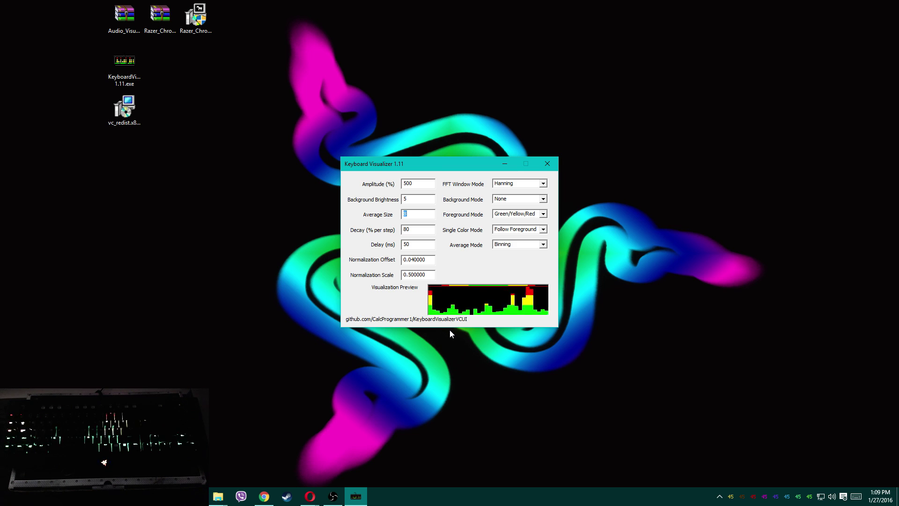
text(10)
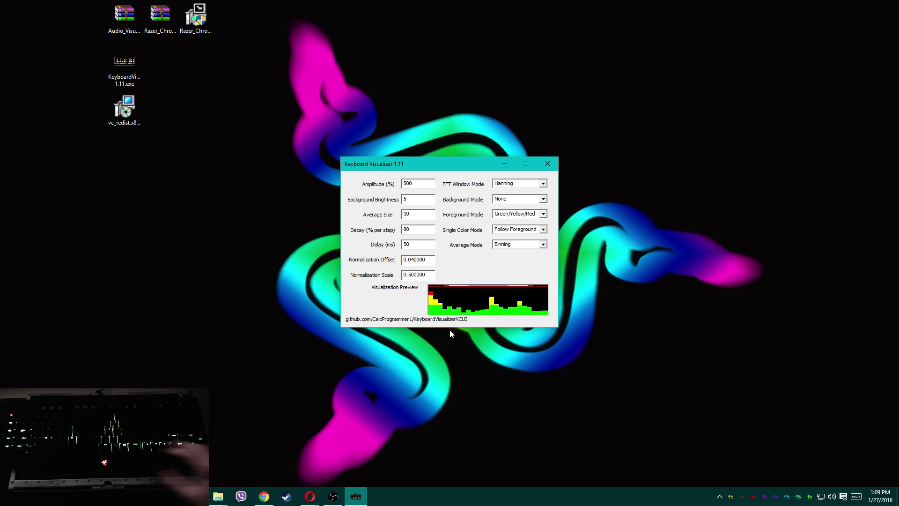
key(BackSpace)
key(BackSpace)
text(50)
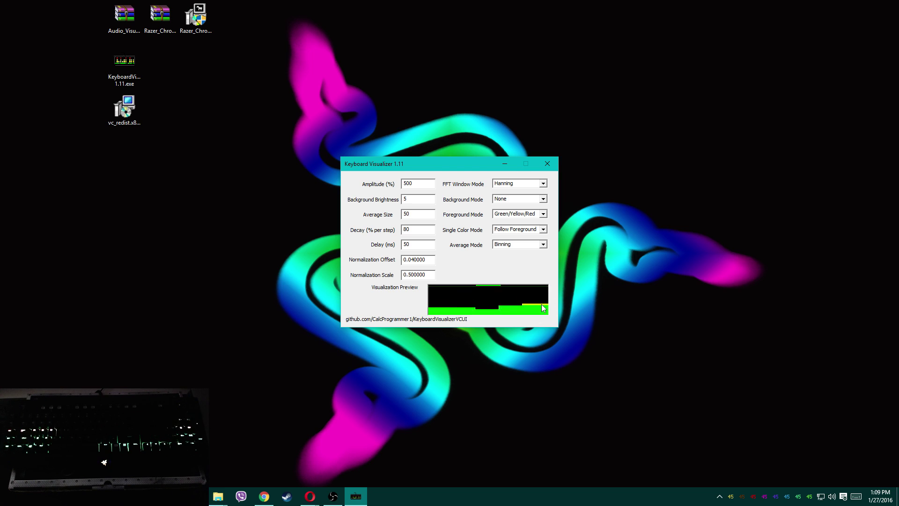
double_click(427, 218)
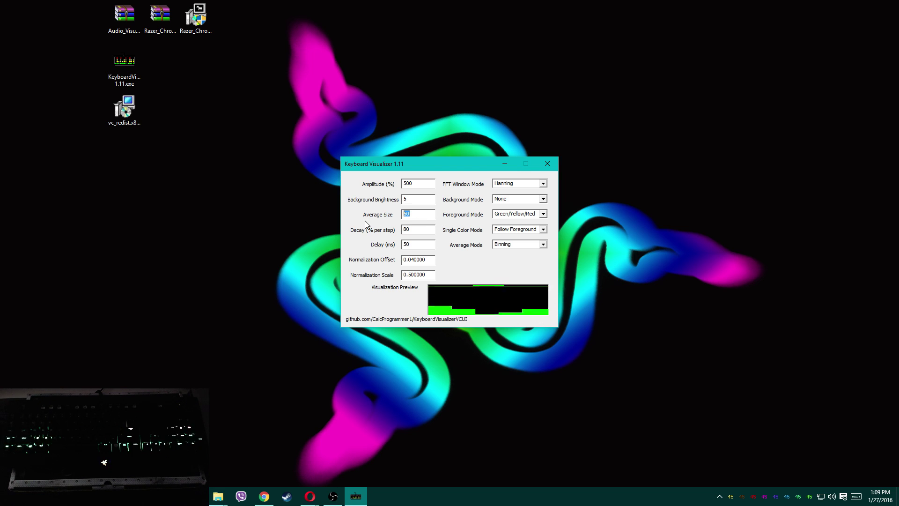
text(10)
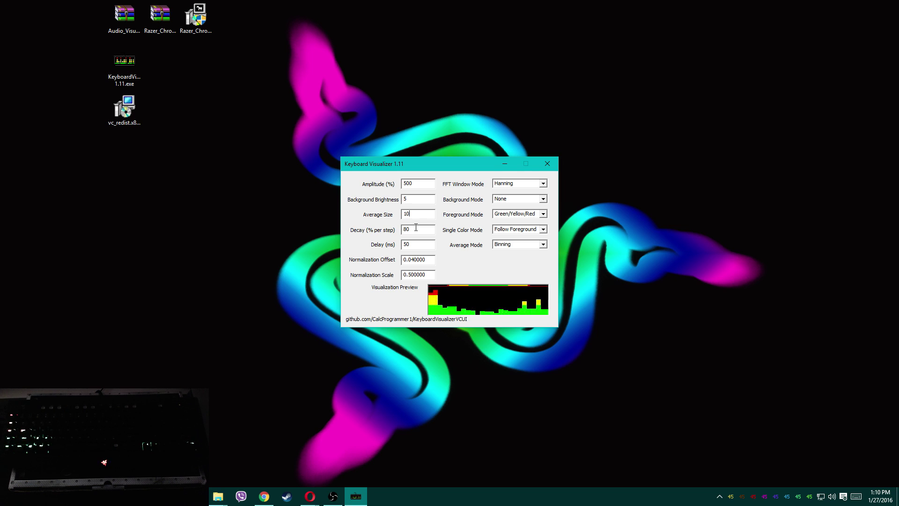
Test decay values of 100 and 10 percent per step, and settle on 50.
double_click(412, 230)
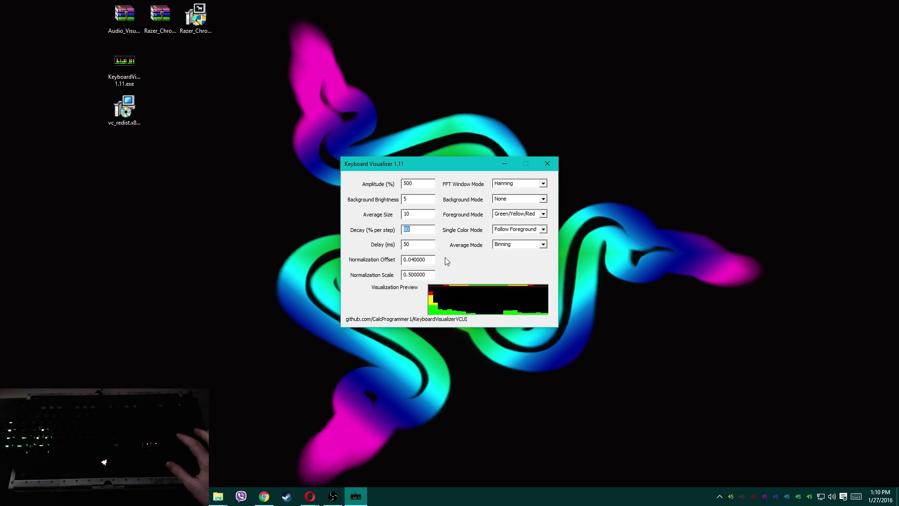
text(100)
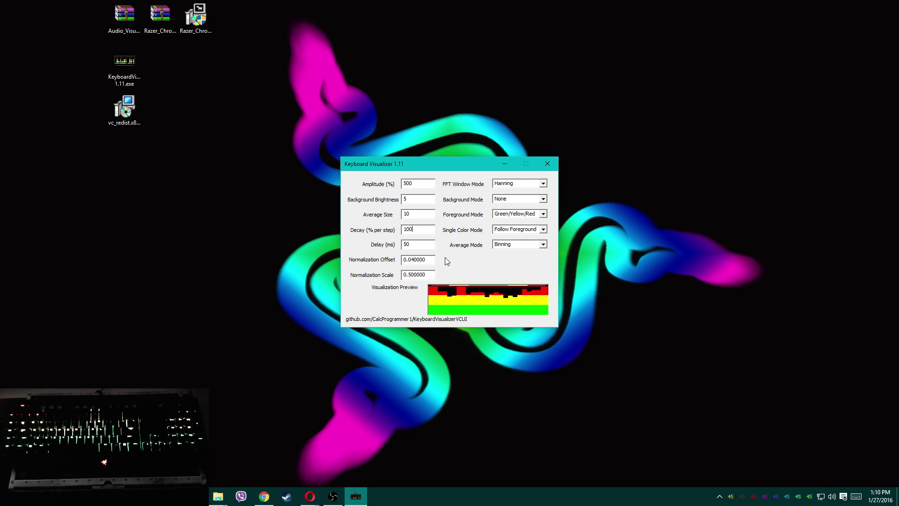
key(BackSpace)
key(BackSpace)
key(BackSpace)
text(10)
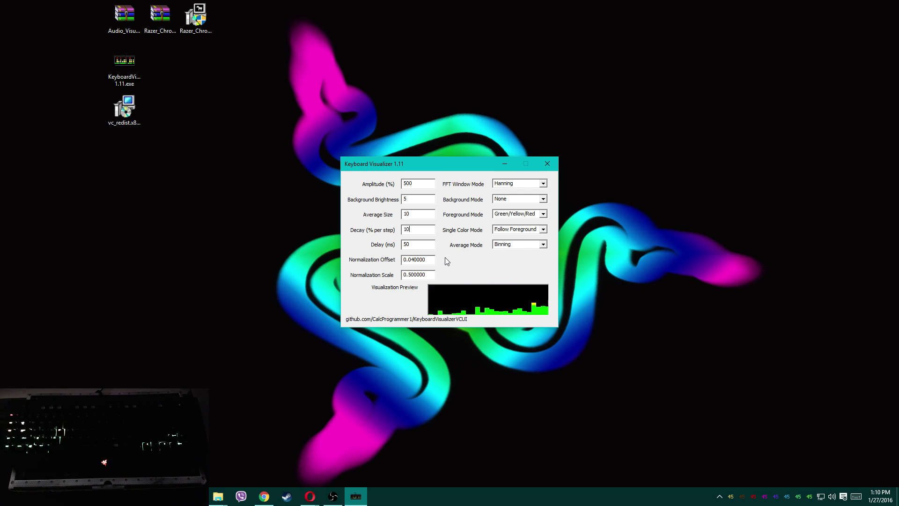
double_click(423, 229)
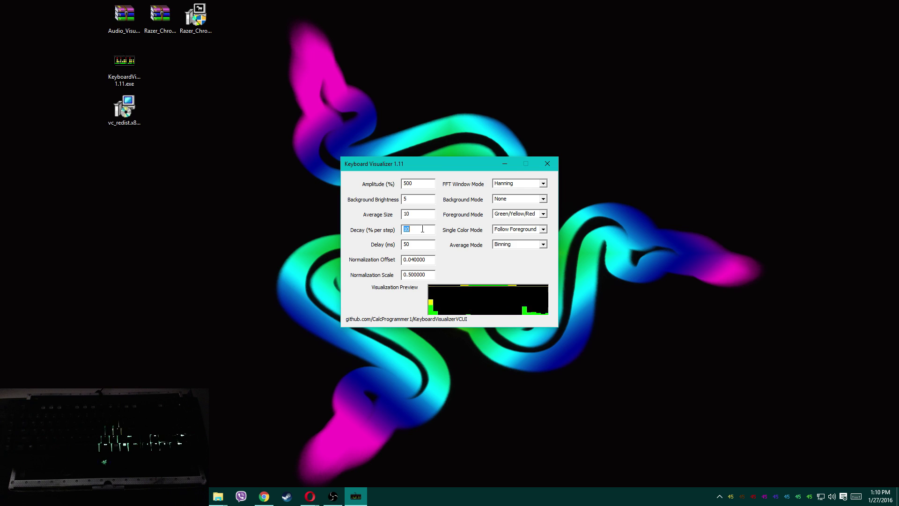
text(50)
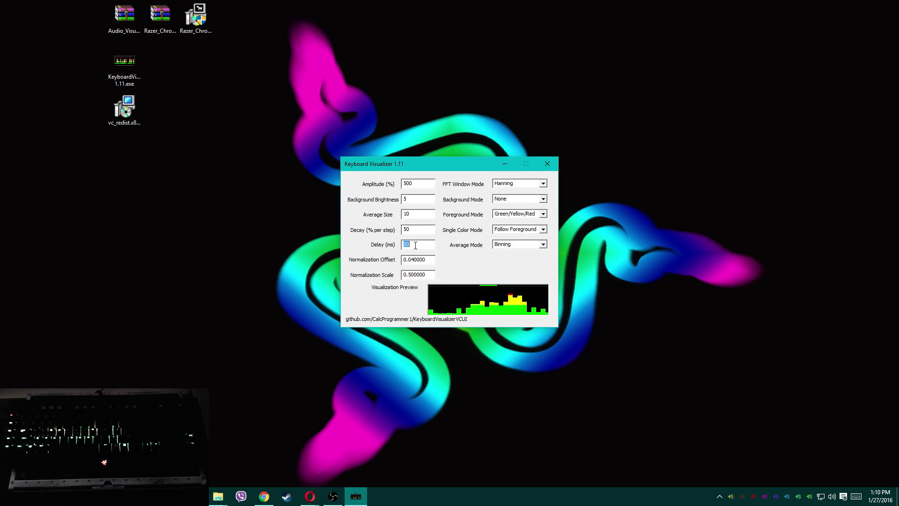
Test delays of 10 ms and 25 ms, and settle on 40 ms.
text(10)
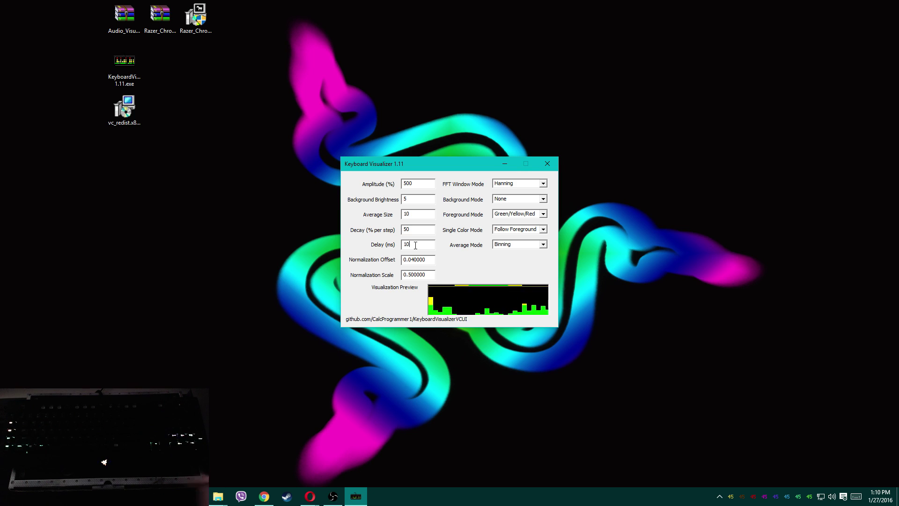
key(BackSpace)
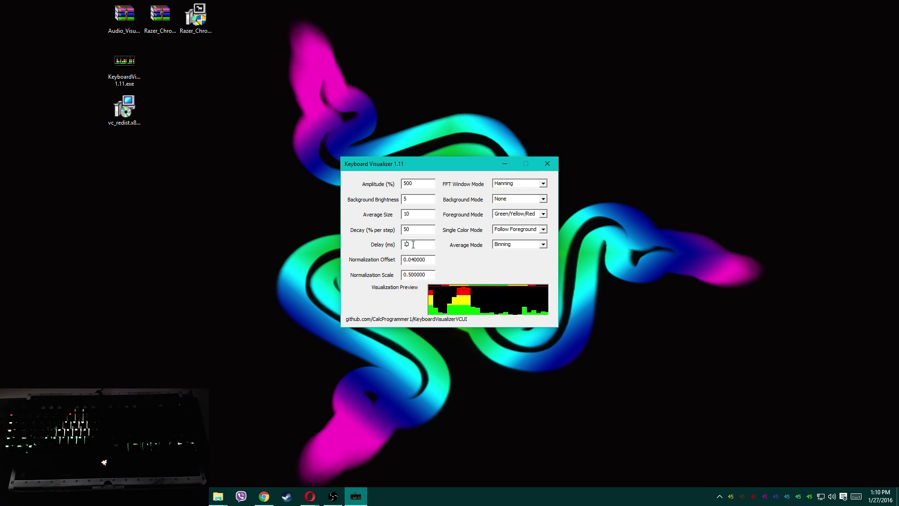
key(BackSpace)
text(25)
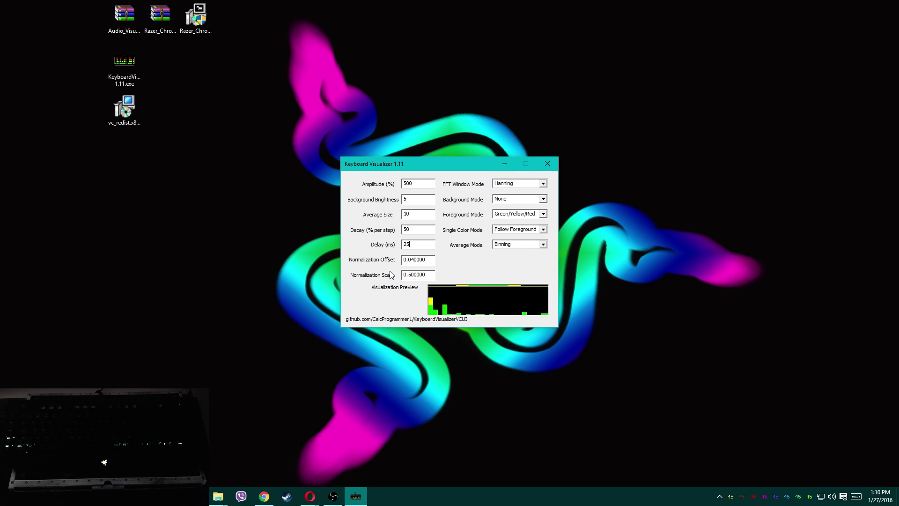
key(BackSpace)
key(BackSpace)
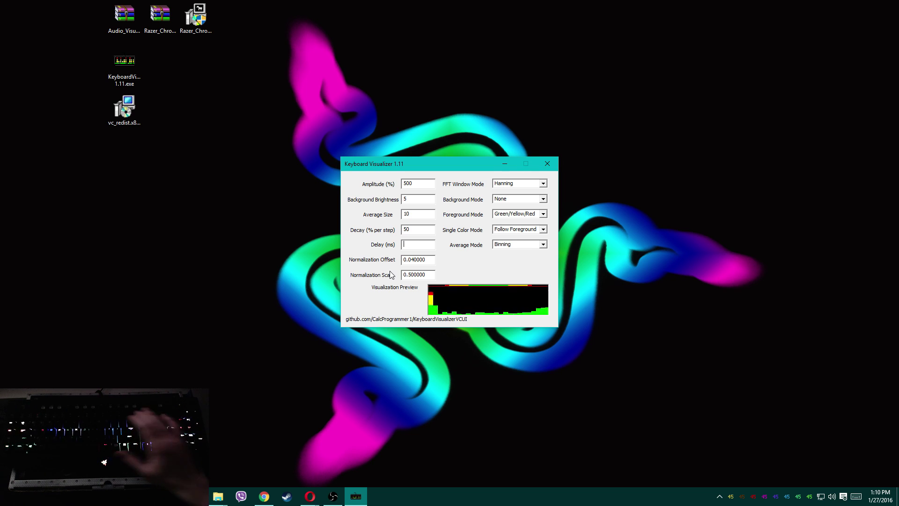
text(40)
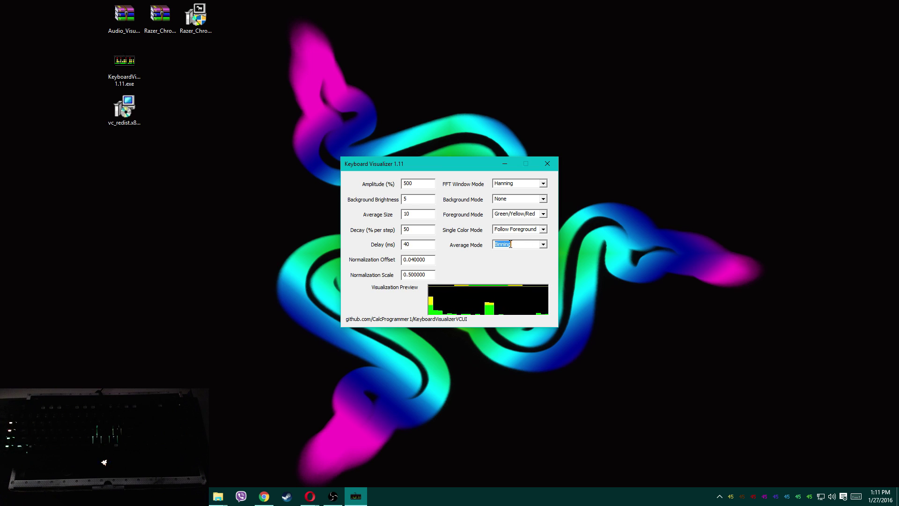
Try the Low Pass average mode and switch back to Binning.
click(543, 244)
click(509, 258)
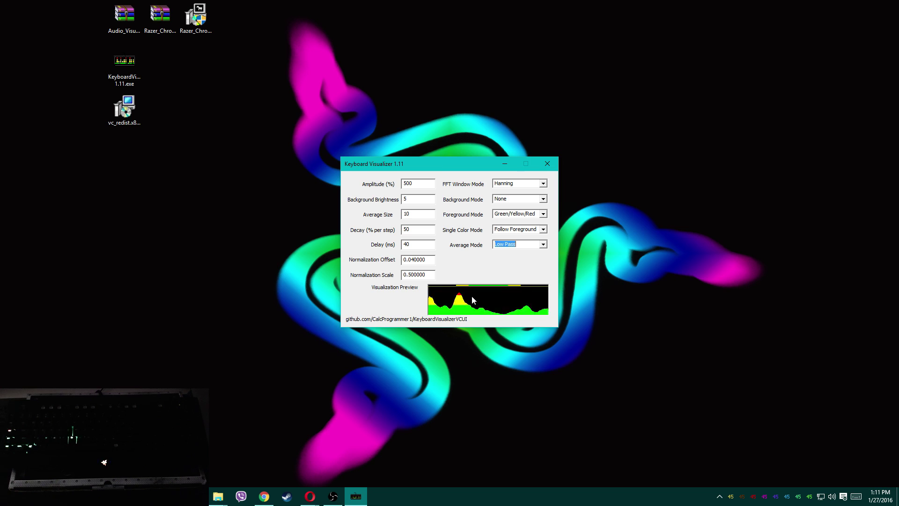
click(543, 245)
click(524, 253)
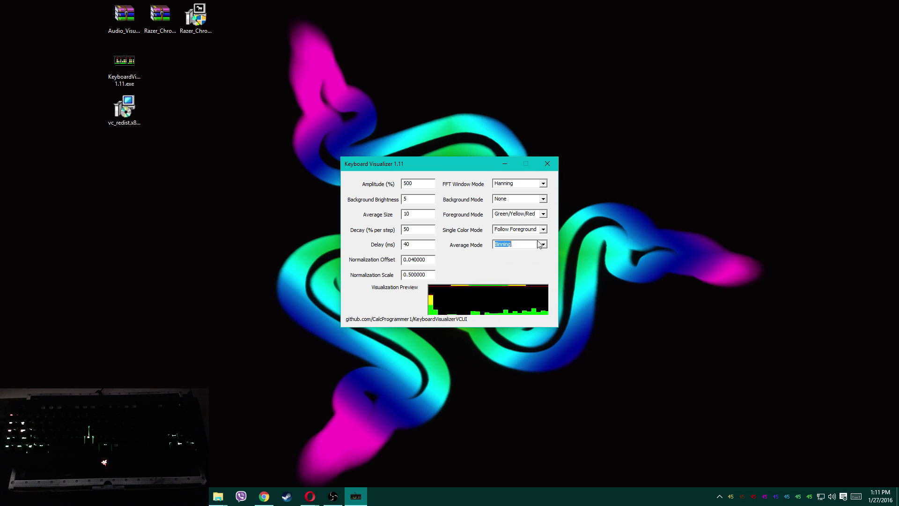
Set both the single color mode and the foreground mode to Red.
click(543, 229)
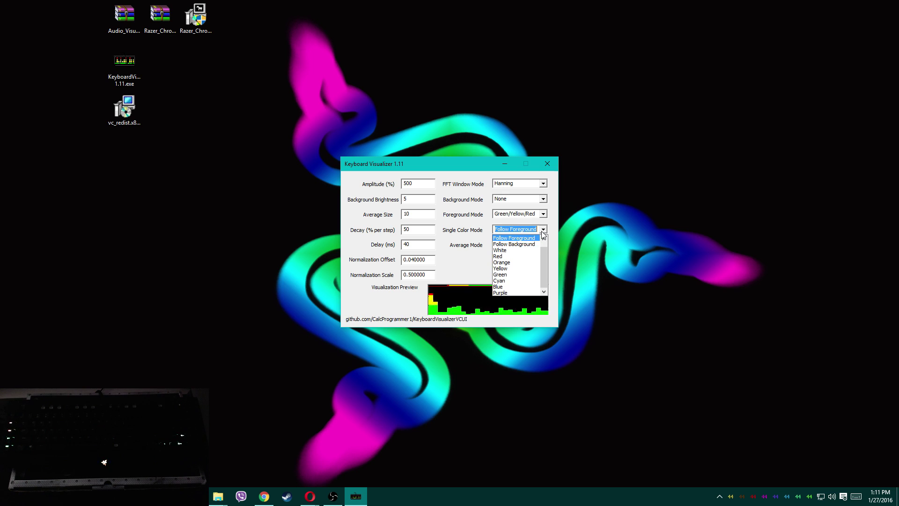
click(517, 255)
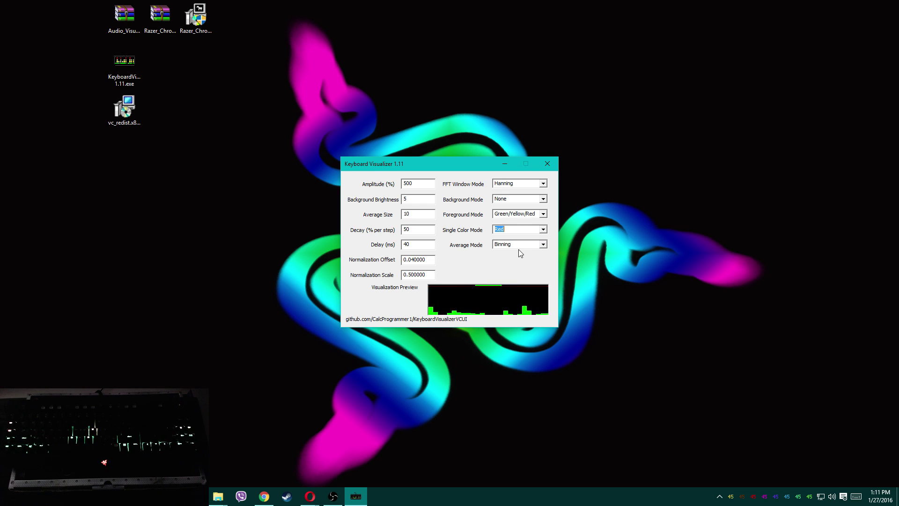
click(537, 214)
click(536, 224)
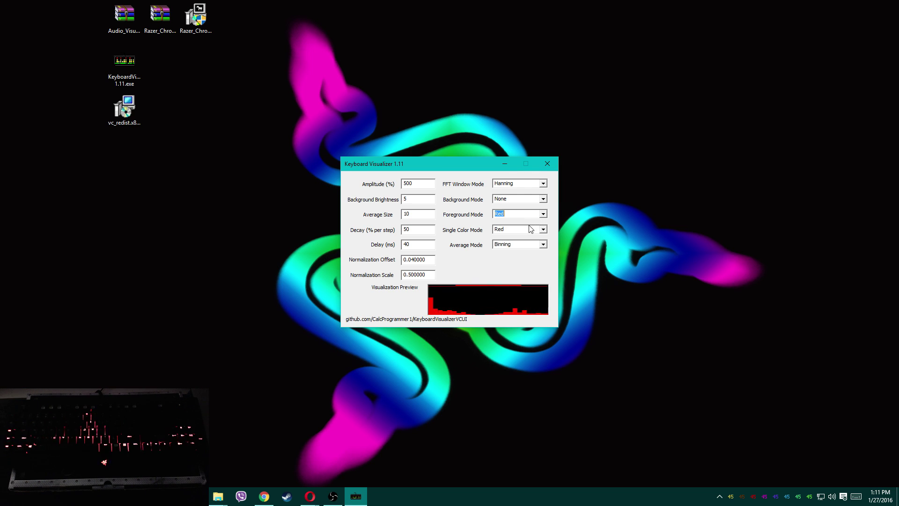
Change the foreground mode to Green and set the single color mode to Follow Foreground.
click(543, 214)
click(546, 248)
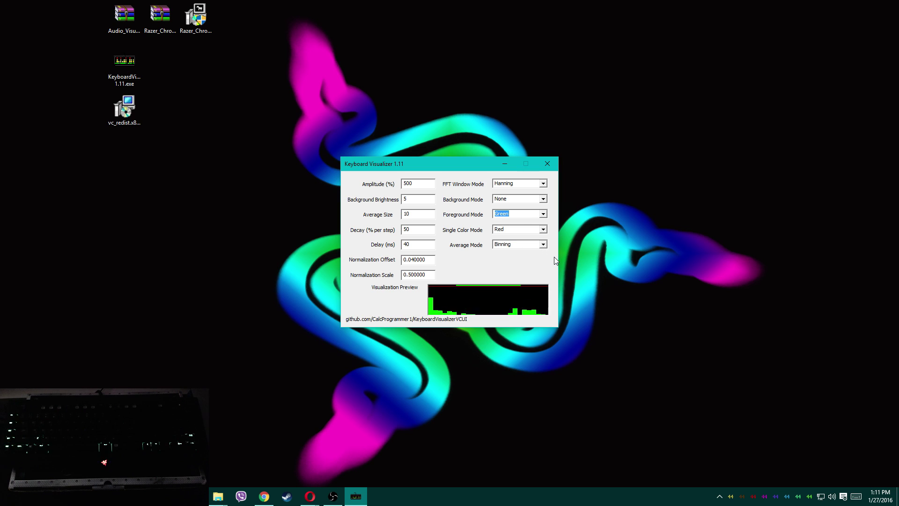
click(543, 230)
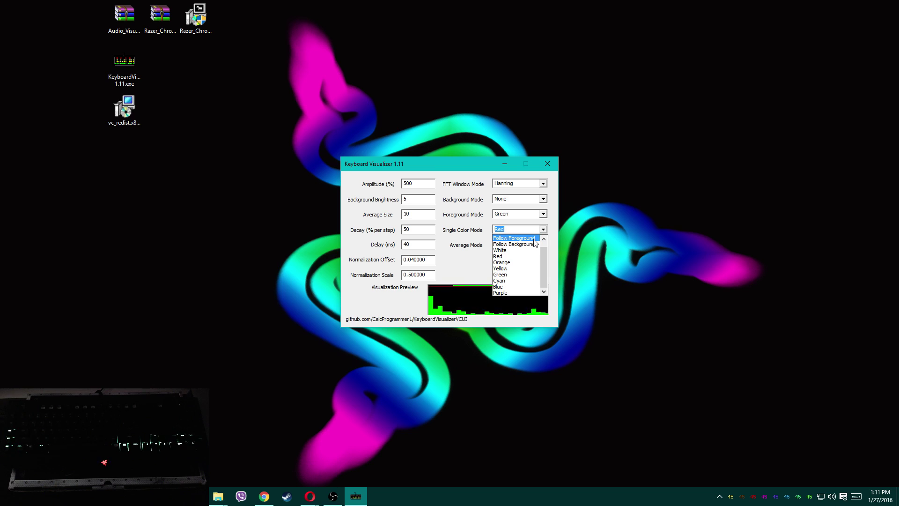
click(534, 238)
Try the Cyan and Green/White/Red foreground modes, and settle on Rainbow.
click(541, 214)
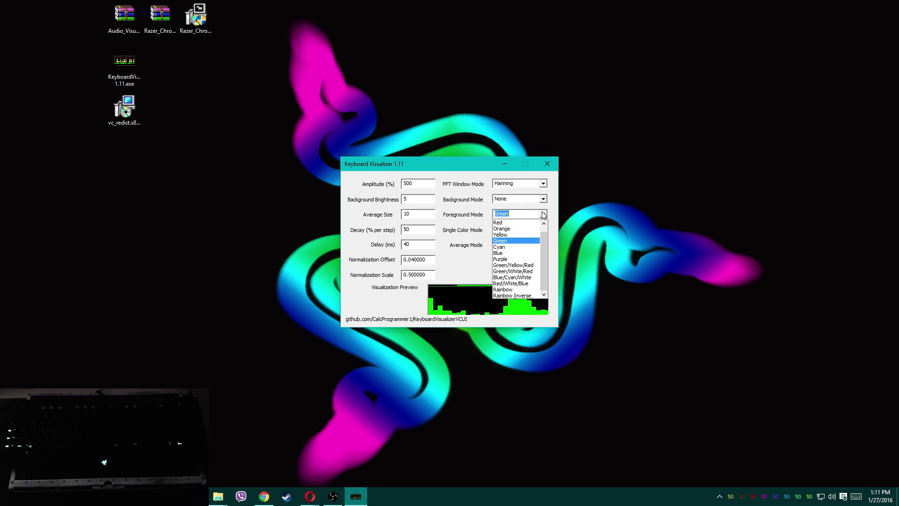
click(526, 249)
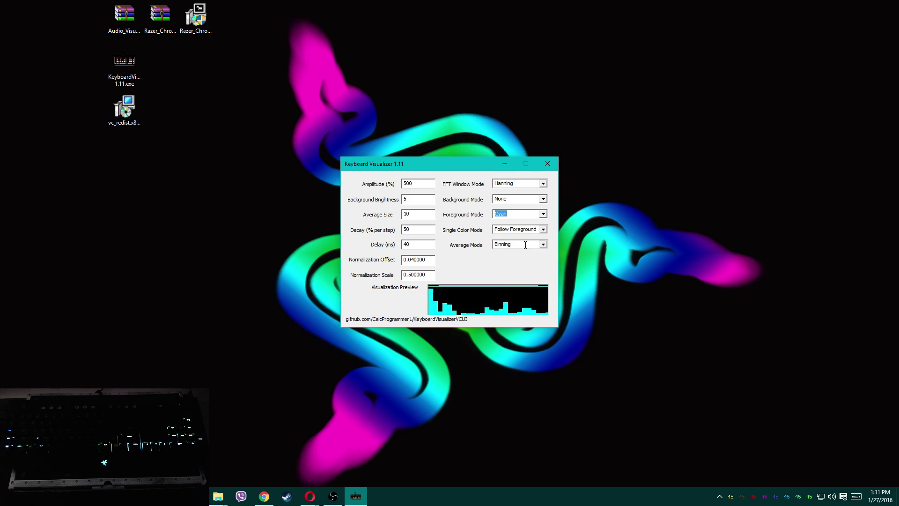
click(545, 214)
click(513, 335)
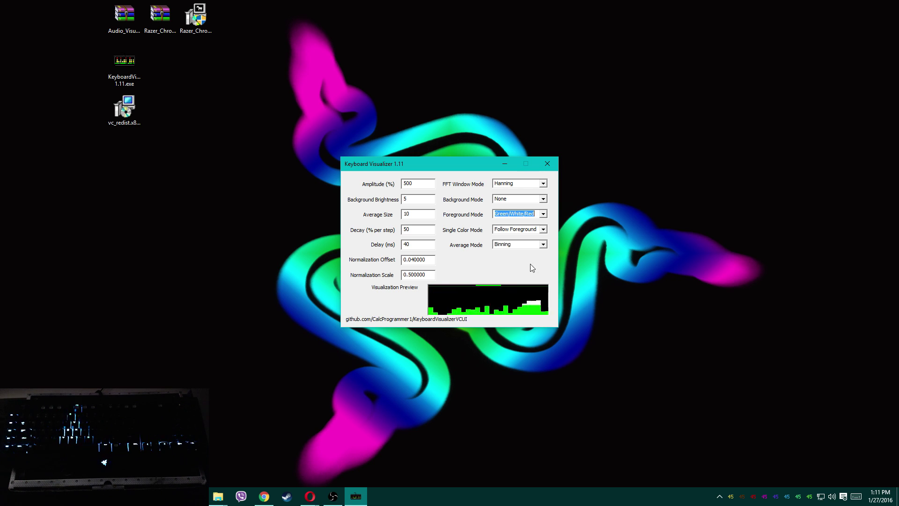
click(545, 213)
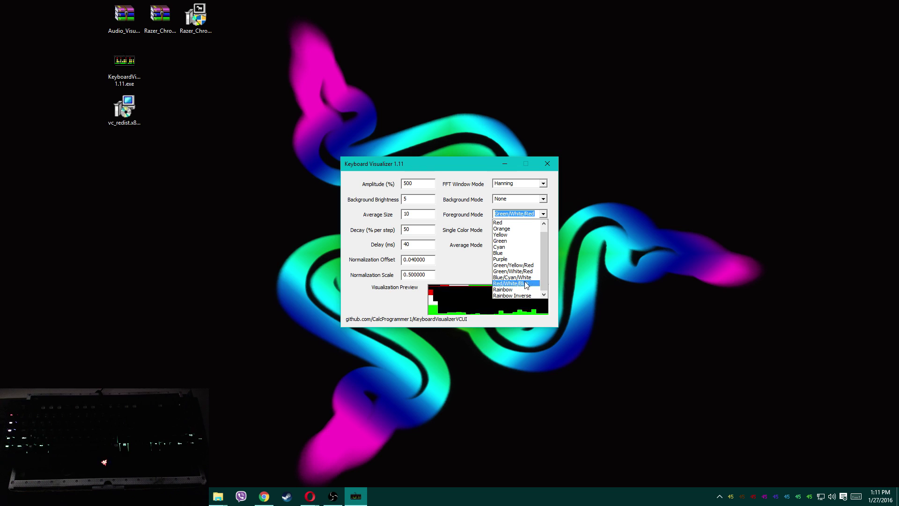
click(503, 289)
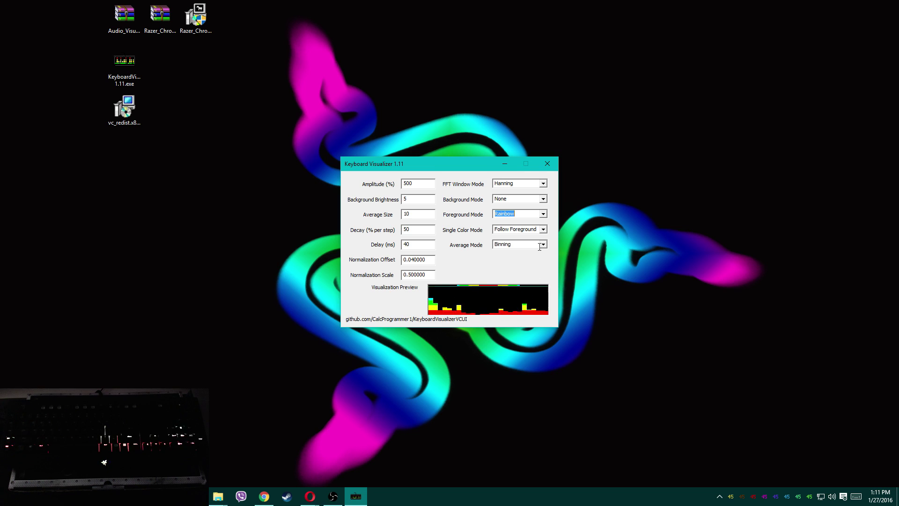
Set the visualizer's foreground mode to Blue/Cyan/White.
click(543, 214)
click(529, 279)
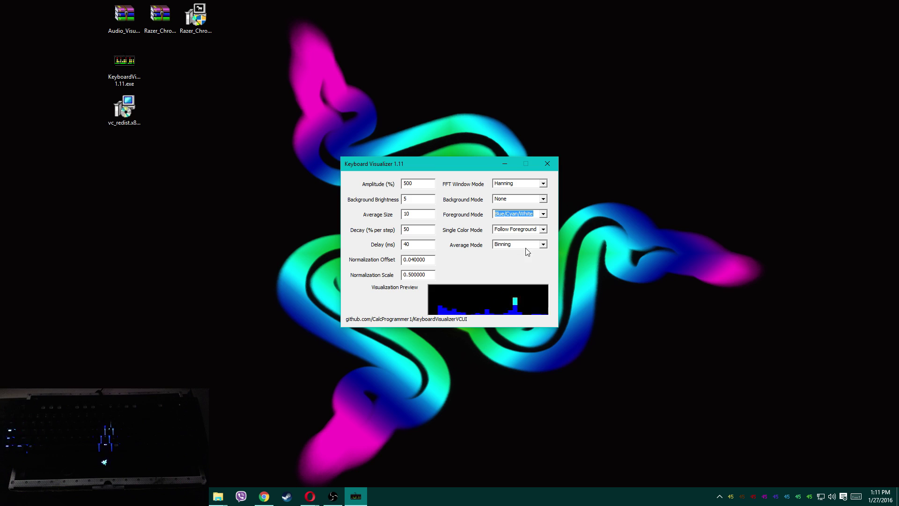
Switch to the Opera window with the SoundCloud page and pause the INF1N1TE-Hit Em Hard track.
click(307, 503)
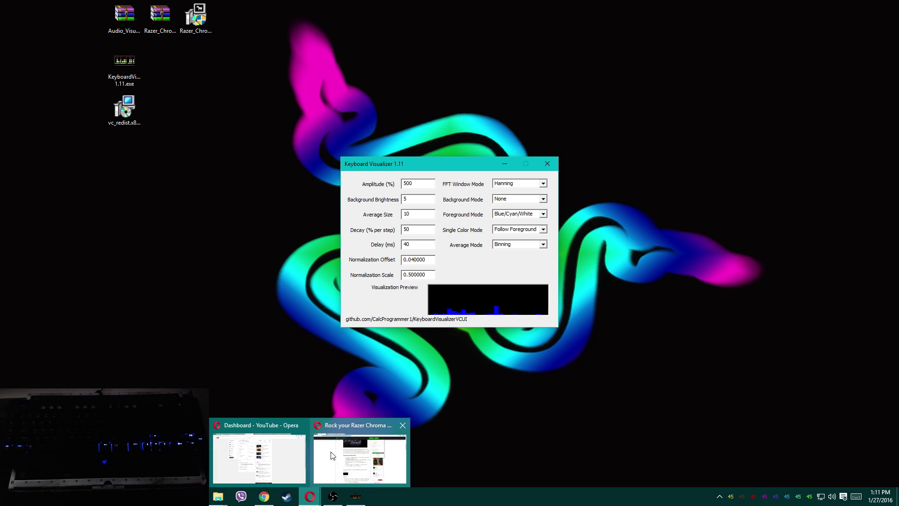
click(353, 453)
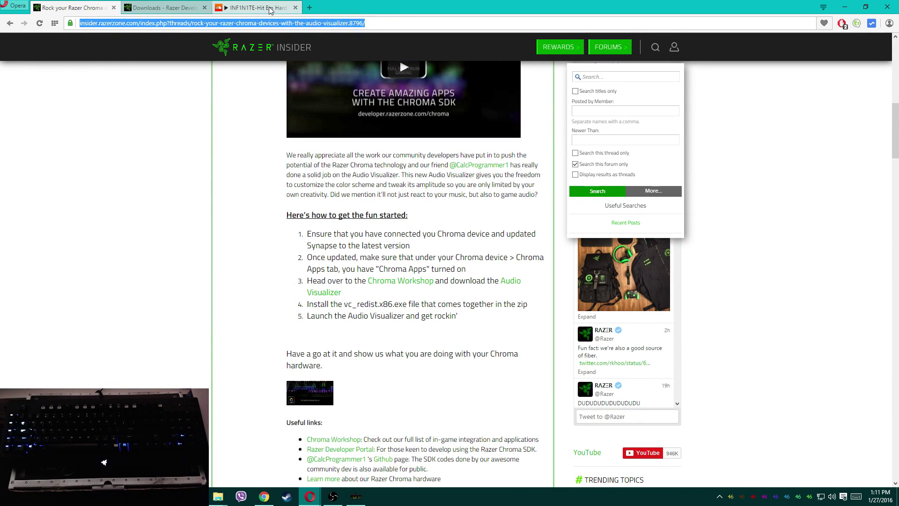
click(287, 9)
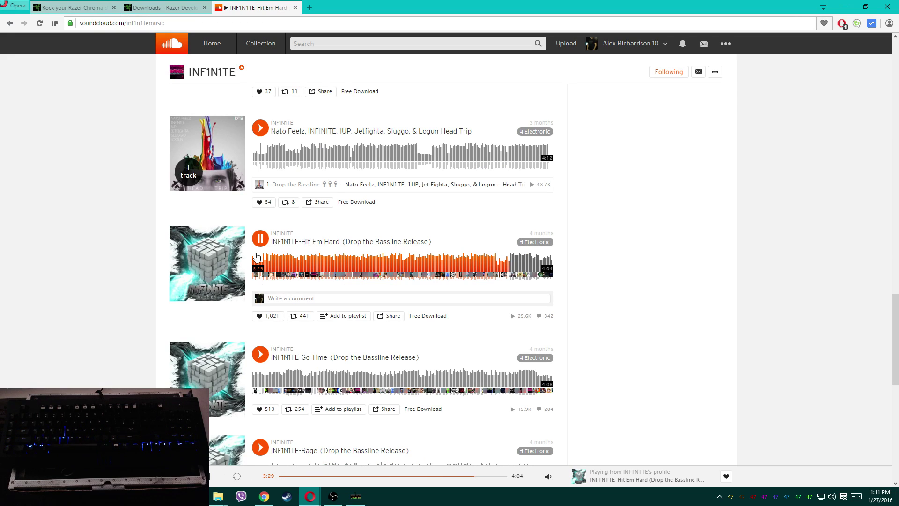
click(261, 238)
Examine the FAQs in the Razer Insider Audio Visualizer thread on the missing mfc140.dll, Advanced Configurator clashes and supported products.
click(157, 9)
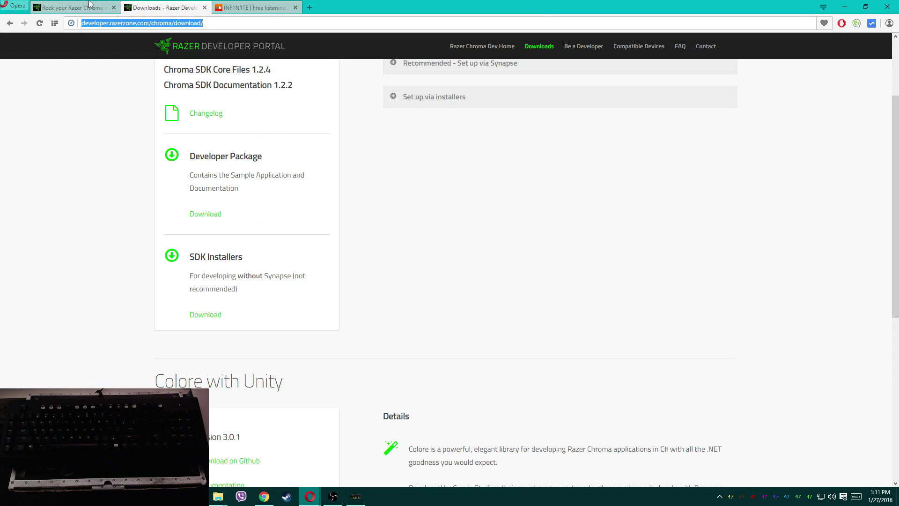
click(88, 9)
scroll(295, 269, down, 8)
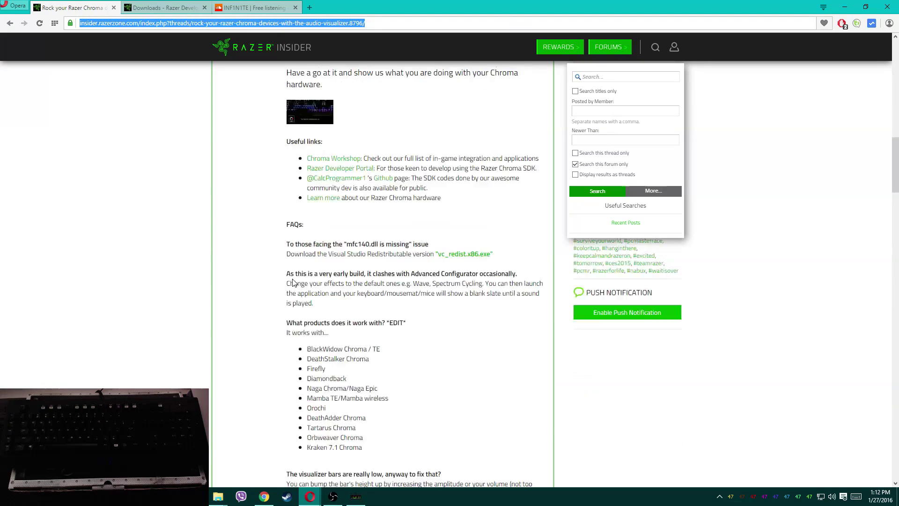
scroll(298, 275, down, 1)
scroll(299, 278, up, 1)
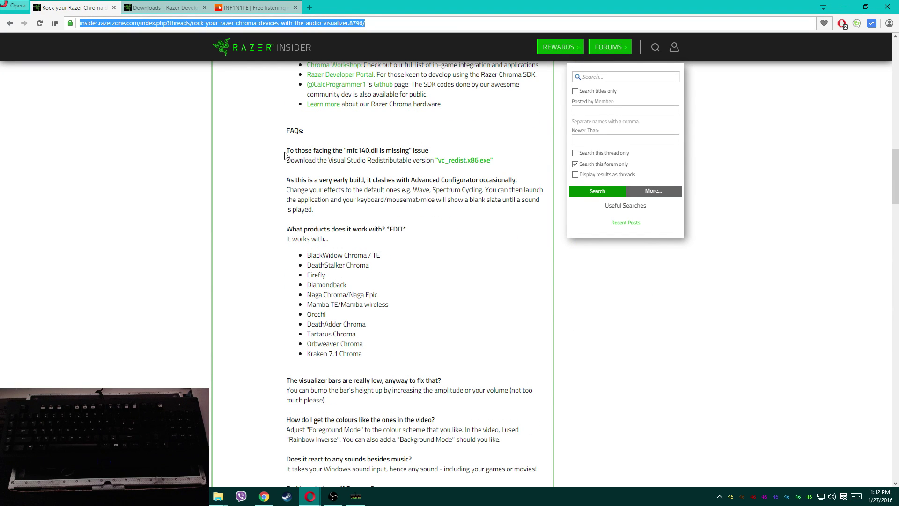
drag(285, 149, 403, 370)
click(371, 283)
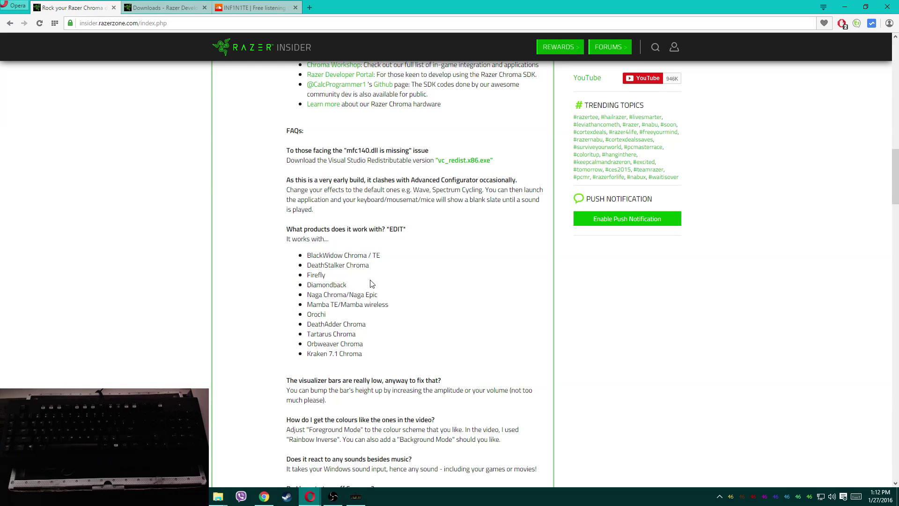
double_click(365, 150)
drag(318, 209, 354, 182)
click(355, 183)
Read the remaining FAQs in the thread on low bars, color modes, Synapse, unresponsive keyboards and unidentified problems.
scroll(467, 253, down, 4)
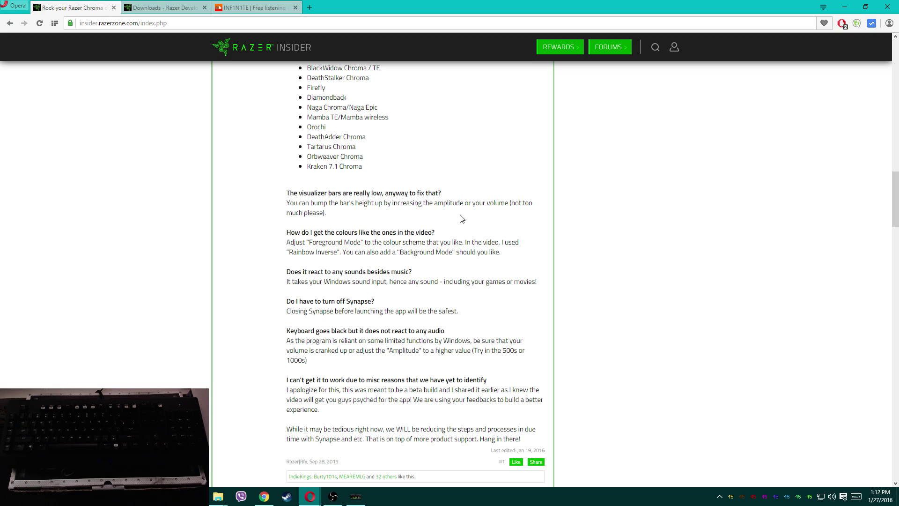
scroll(462, 219, up, 14)
scroll(463, 221, down, 15)
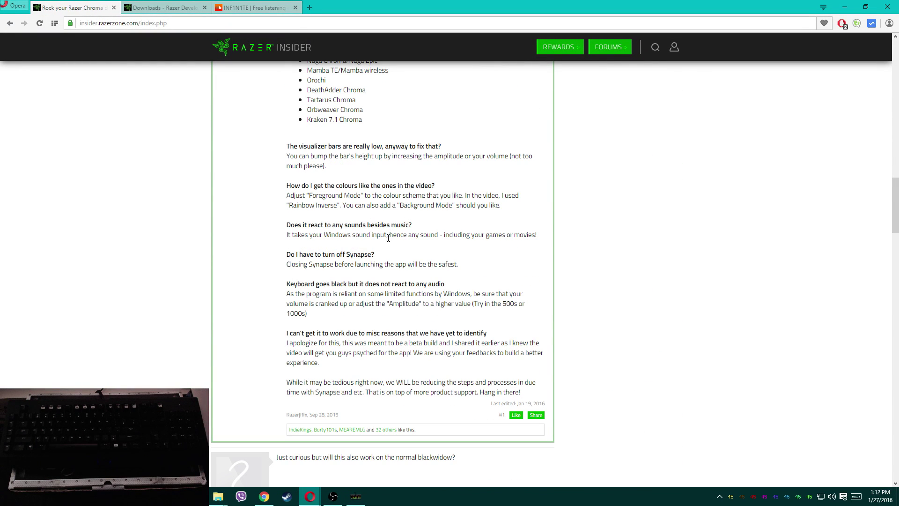
scroll(388, 238, up, 9)
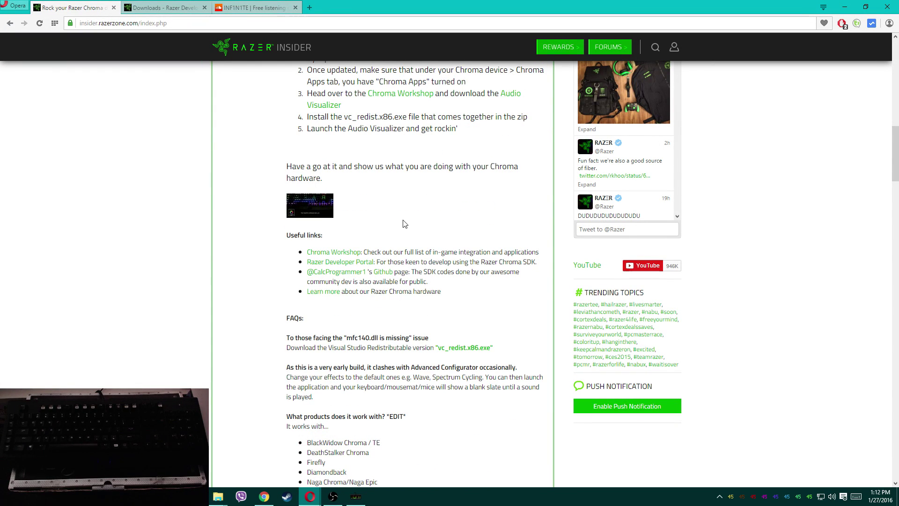
scroll(387, 209, down, 5)
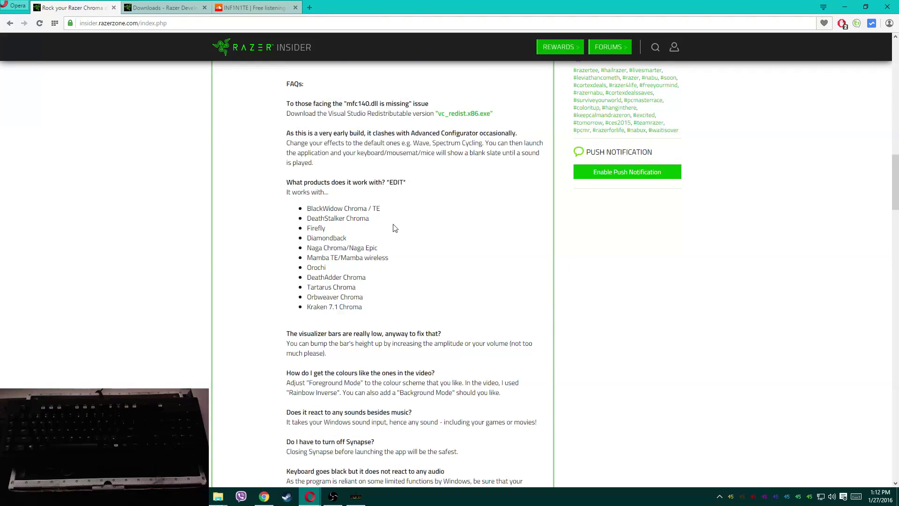
scroll(400, 225, down, 5)
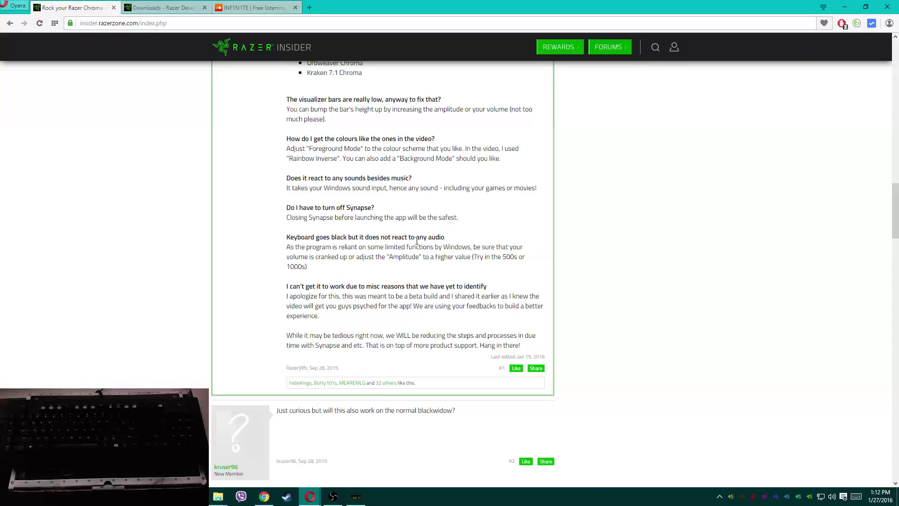
drag(288, 283, 453, 328)
click(468, 302)
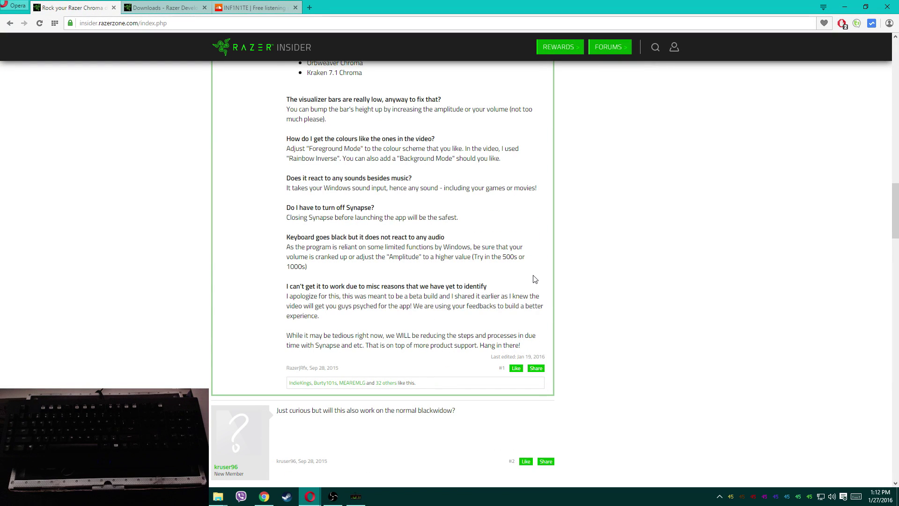
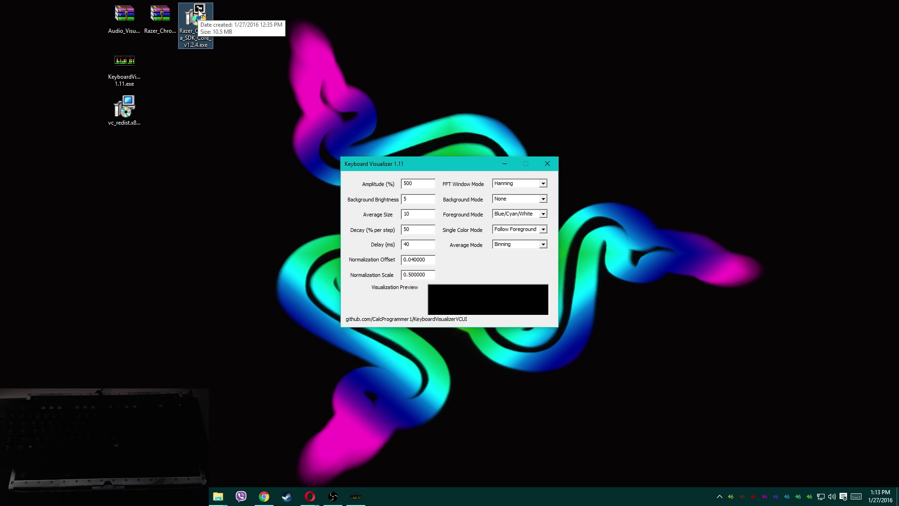
Close Keyboard Visualizer and open the Razer_Chroma_SDK_Documentation_1.2.2.zip archive from the desktop in WinRAR, dismissing the license reminder.
click(547, 163)
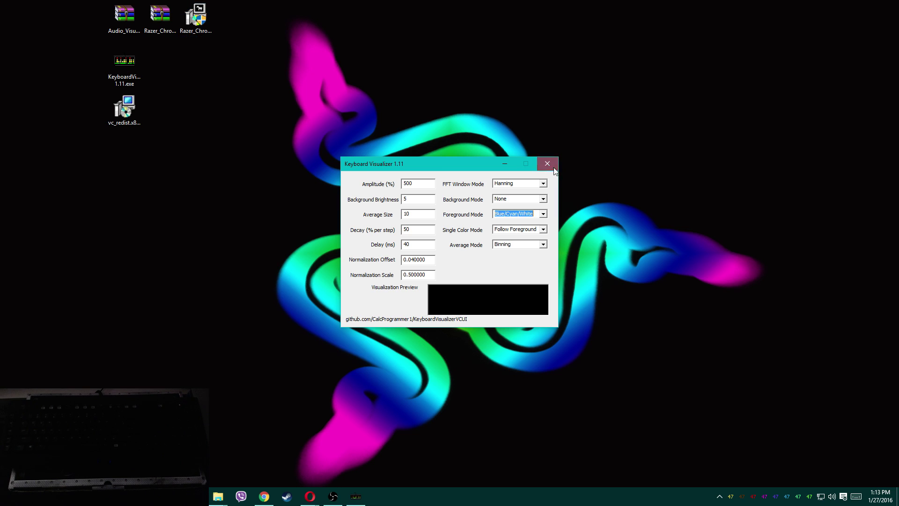
click(197, 22)
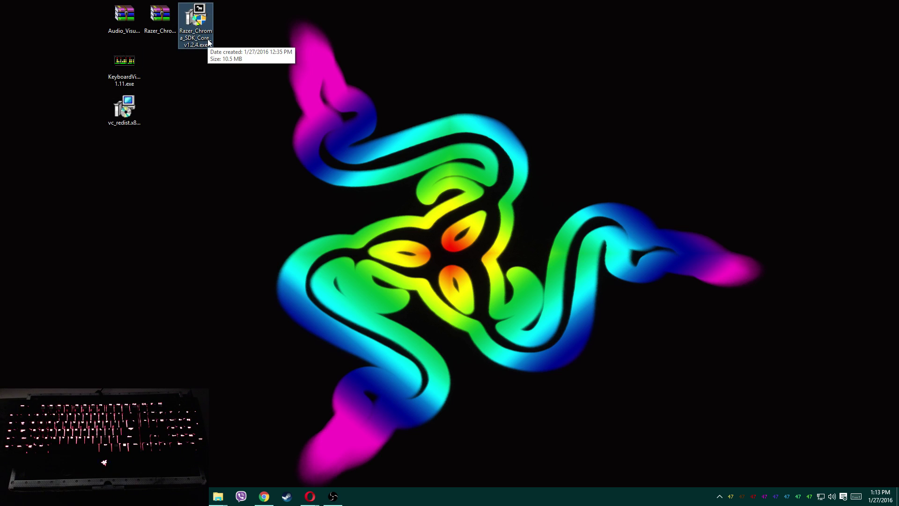
click(128, 66)
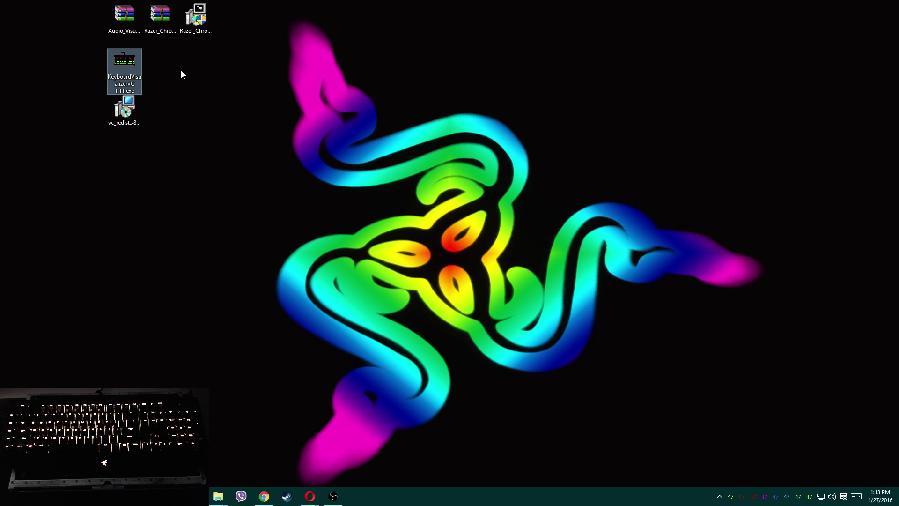
double_click(163, 26)
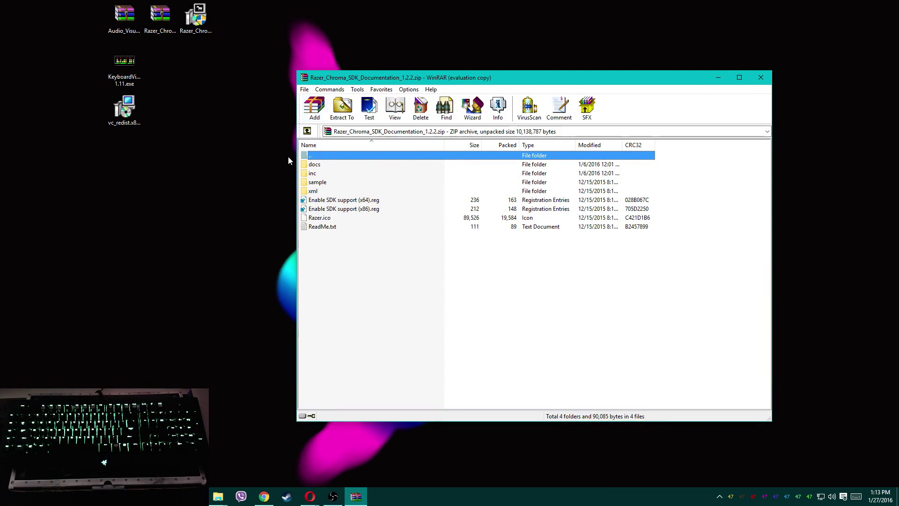
click(159, 19)
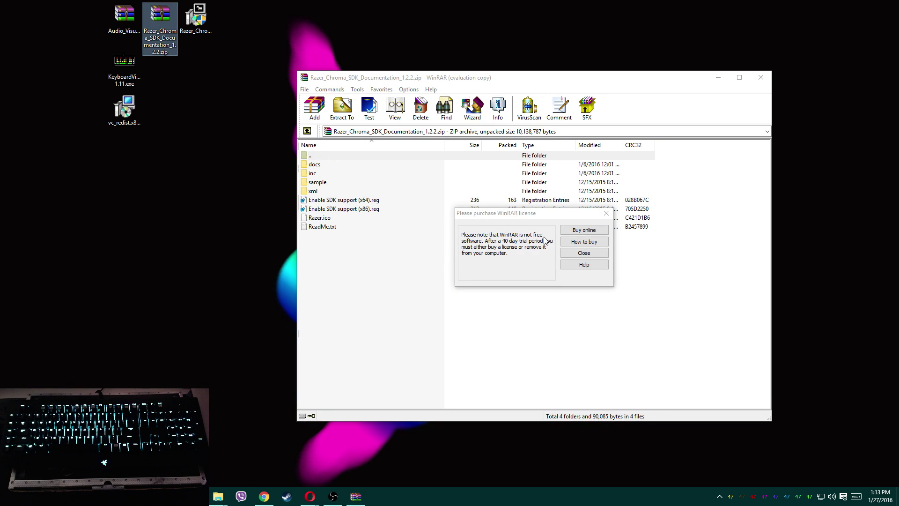
click(577, 252)
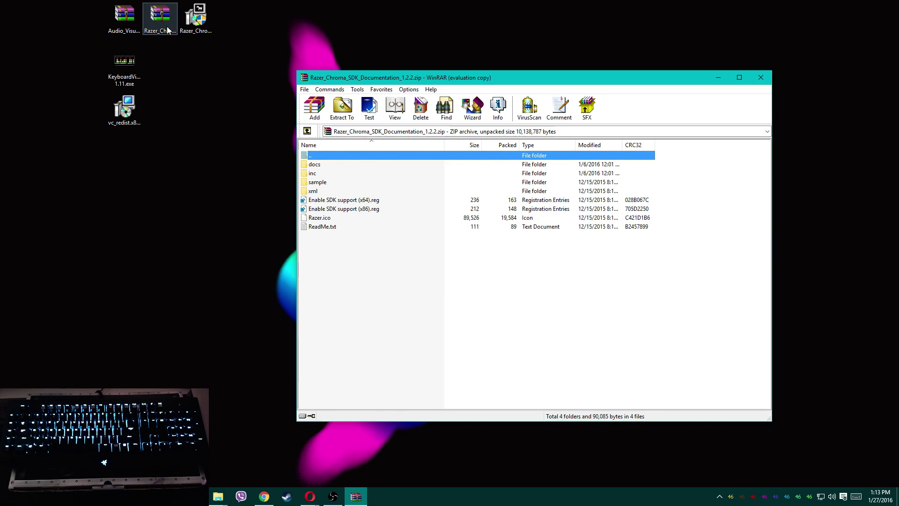
click(159, 20)
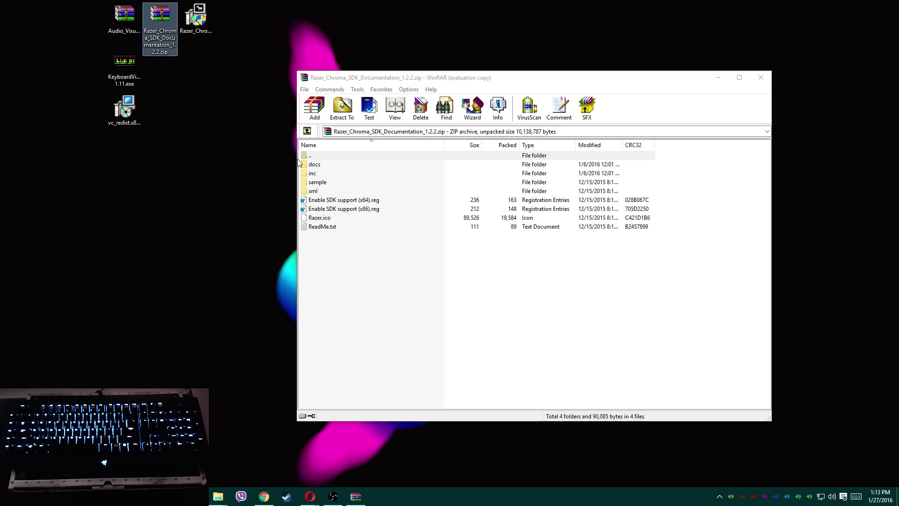
Examine the Enable SDK support (x64).reg and Enable SDK support (x86).reg files in the archive.
click(353, 209)
click(356, 201)
click(358, 209)
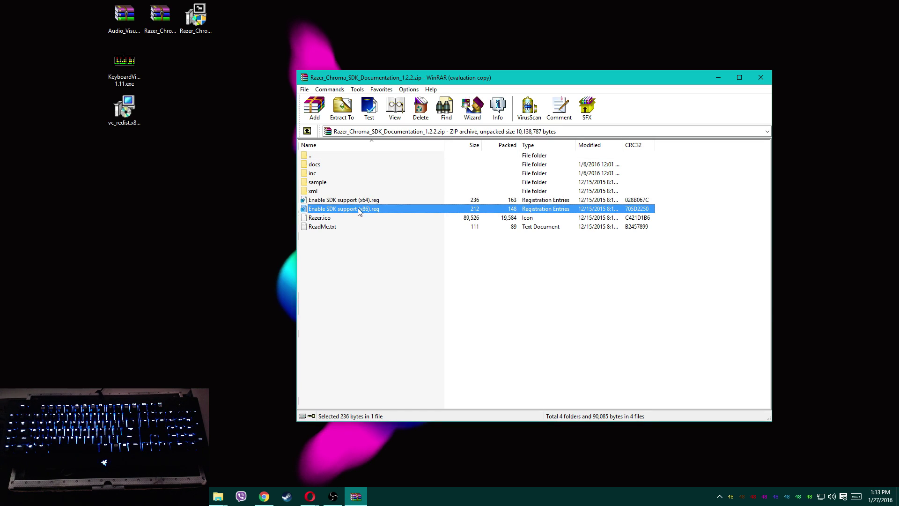
click(364, 200)
click(377, 209)
click(383, 200)
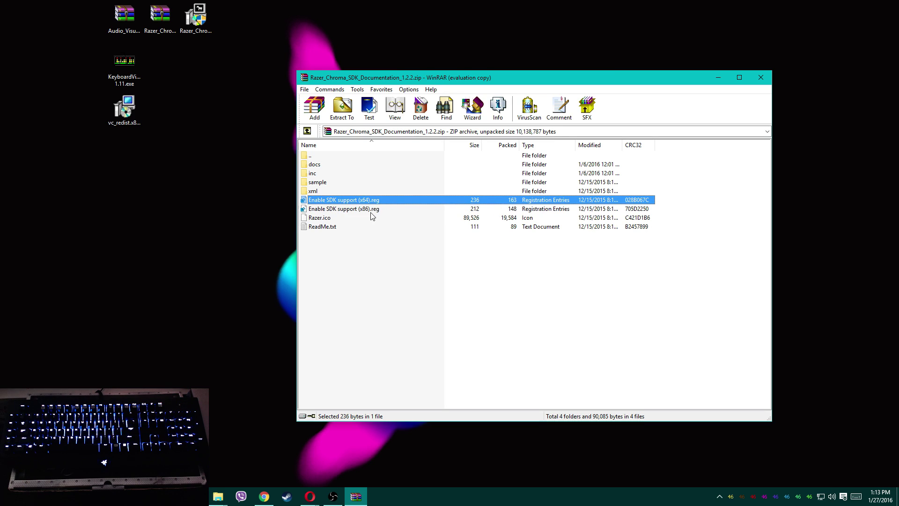
click(373, 210)
click(375, 200)
click(377, 209)
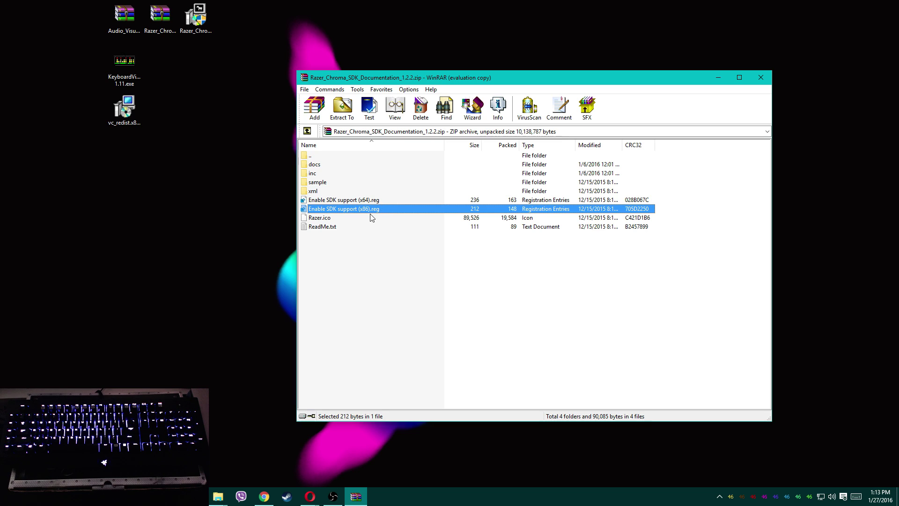
click(376, 199)
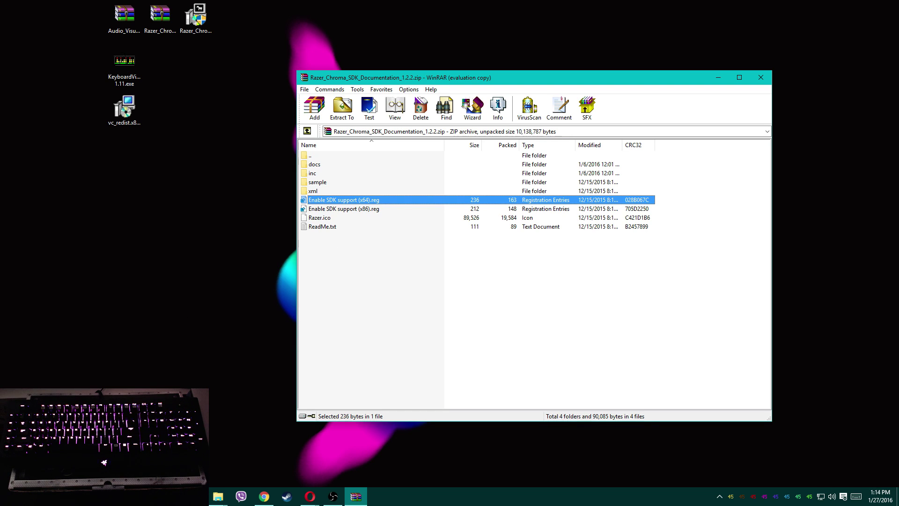
Check the Windows system type in the computer's System information, and close it along with the SDK documentation archive.
key(super+x)
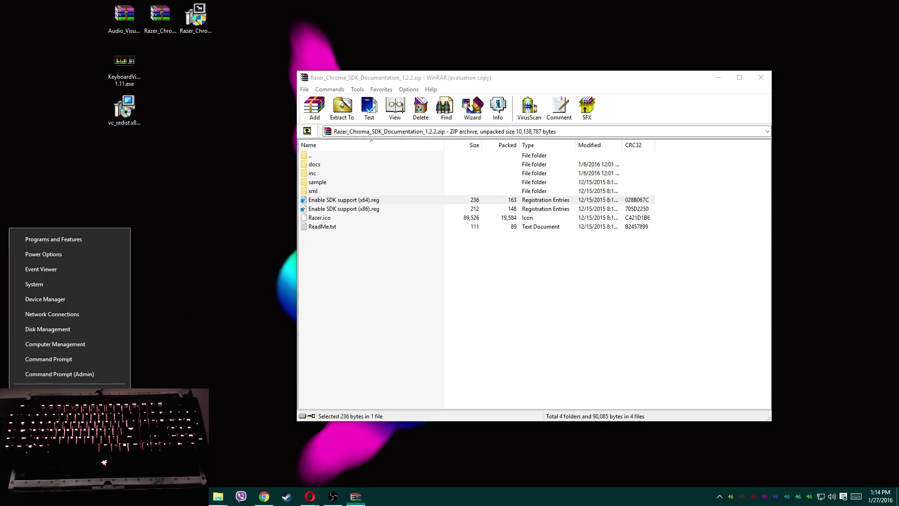
click(66, 289)
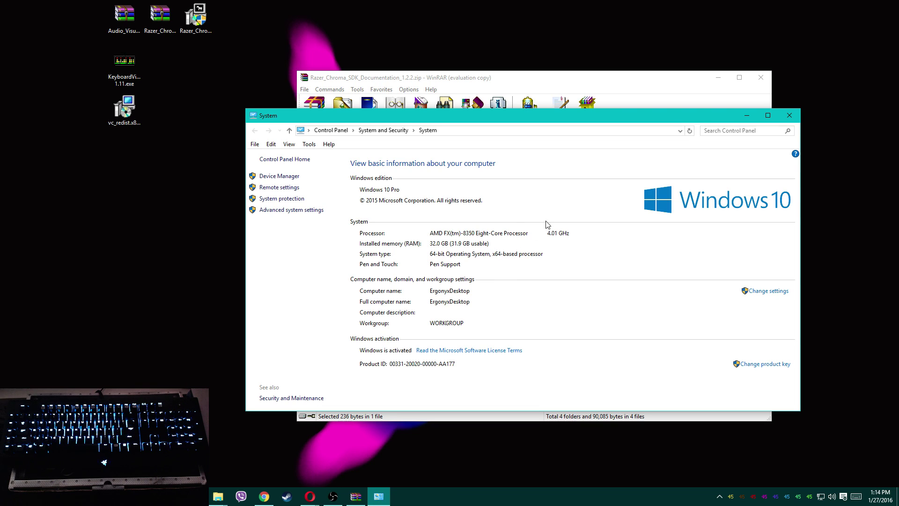
click(789, 115)
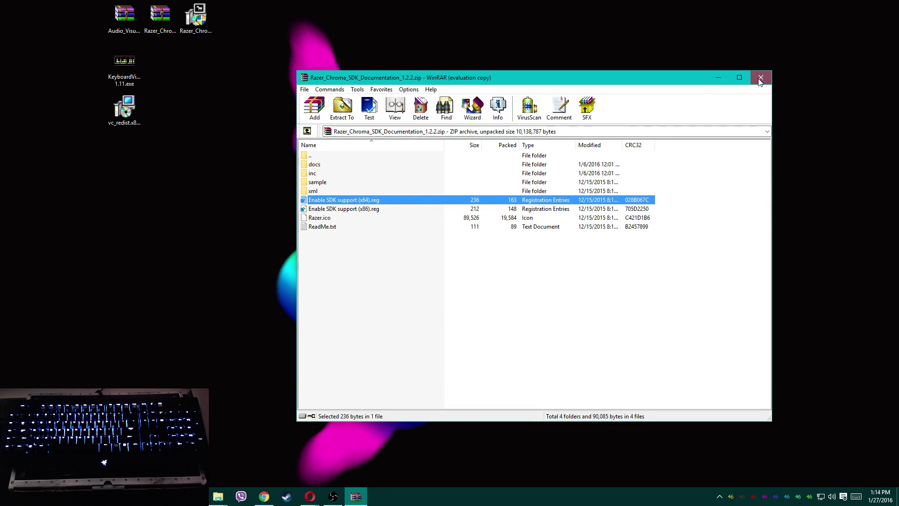
click(760, 77)
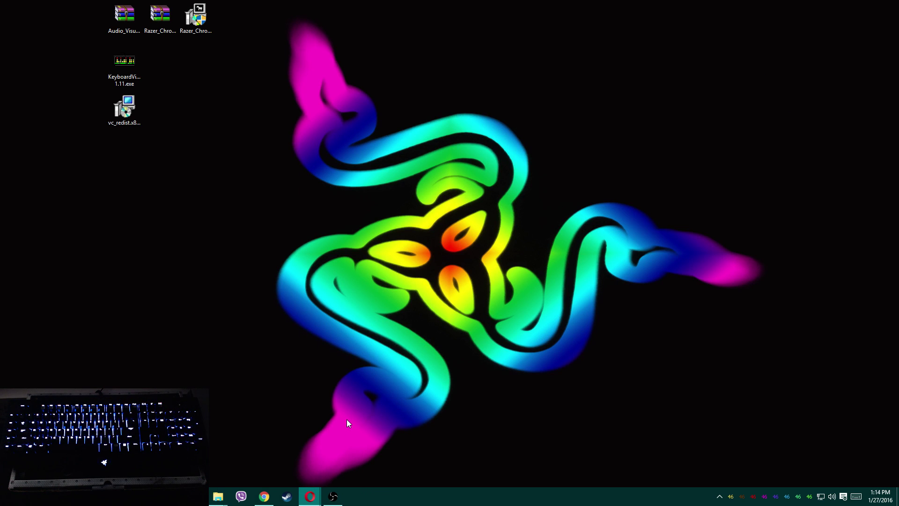